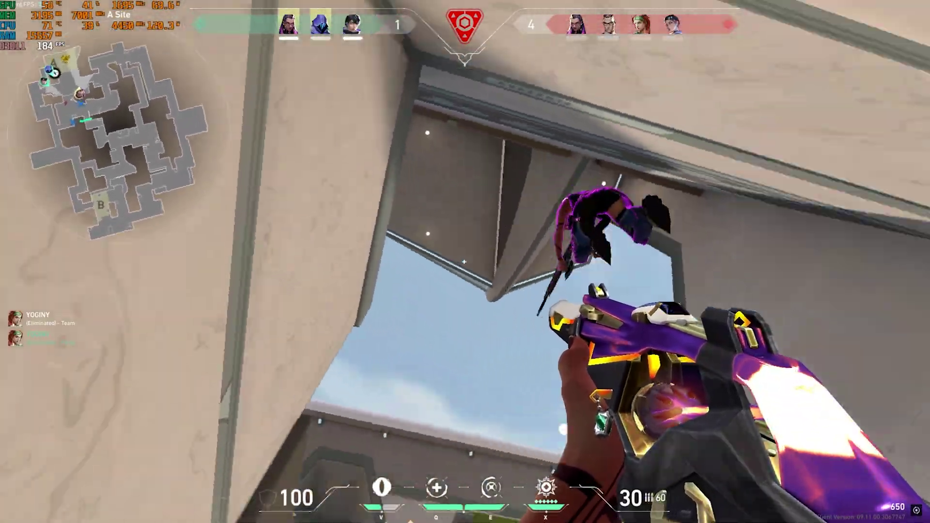
Gun down the enemy, then send Reyna's Leer orb out ahead
left_click(464, 261)
left_click(465, 262)
key("e")
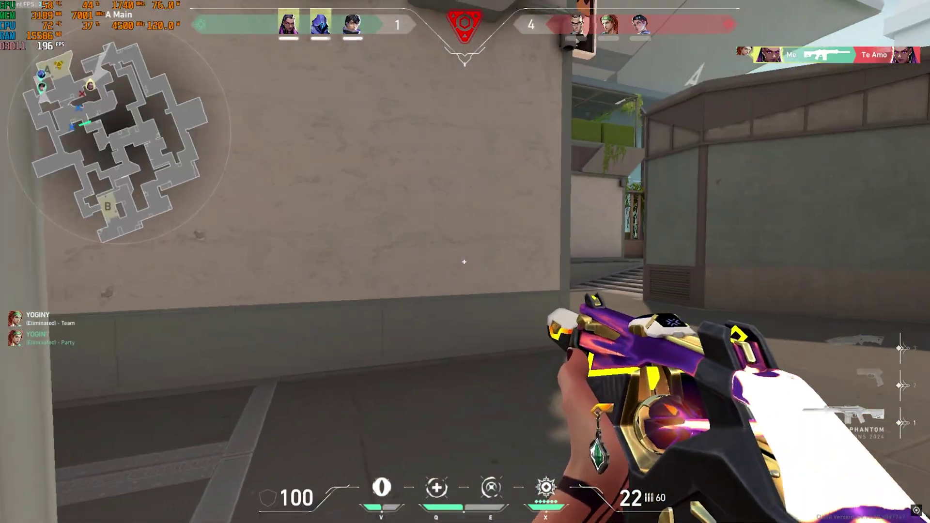
key("v")
left_click(464, 262)
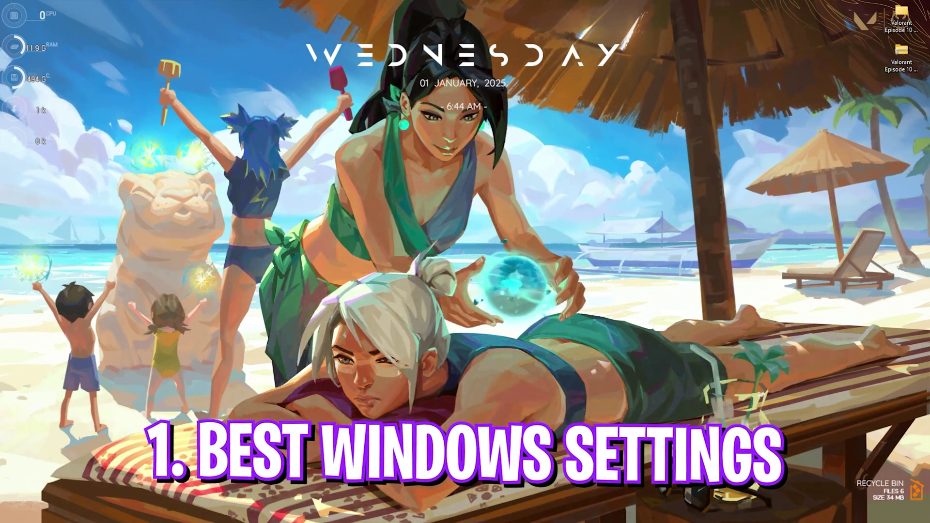
Launch the Windows Settings app from a Start menu search
key("super")
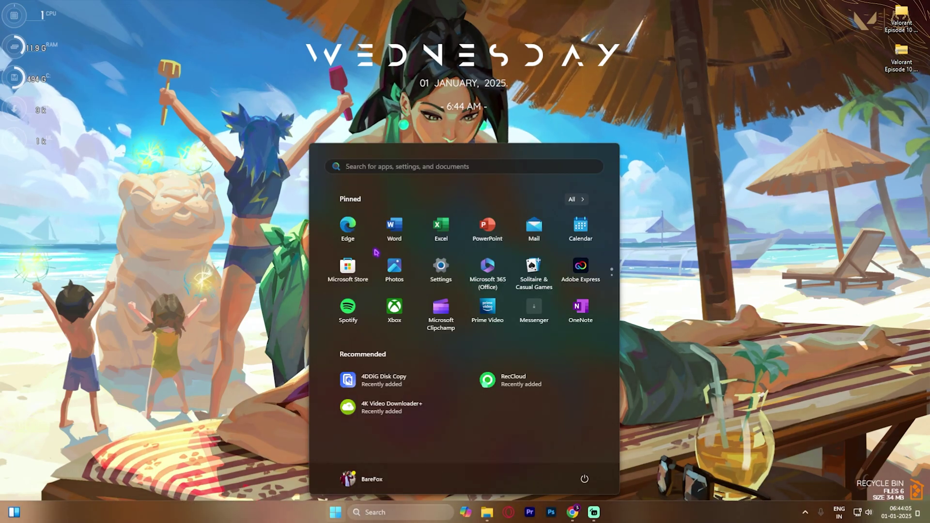
type("settings")
key("Return")
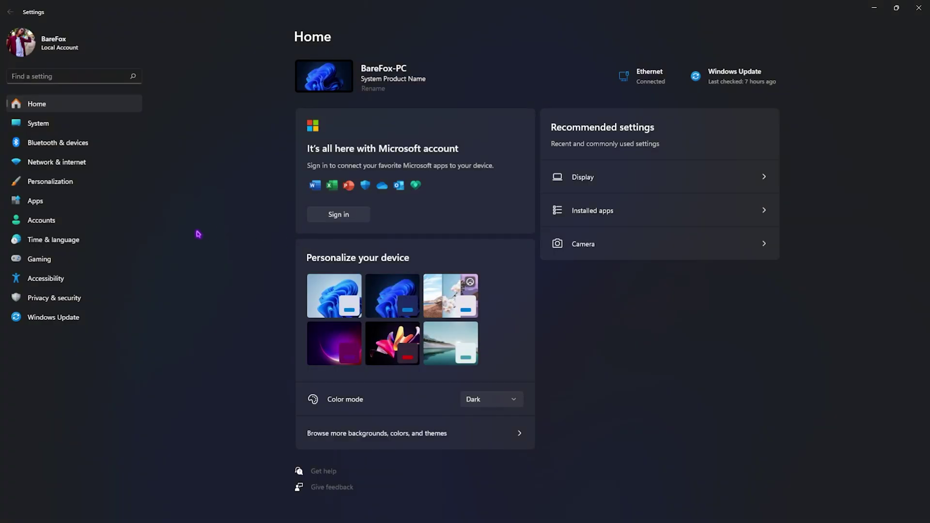
Review the Gaming > Game Bar page, then move to the Game Mode page
left_click(135, 260)
left_click(370, 77)
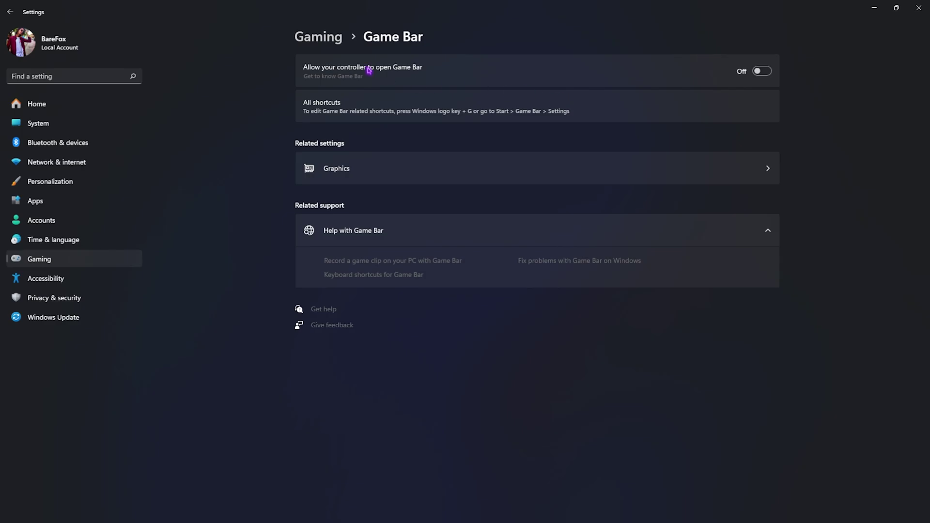
left_click(318, 37)
left_click(373, 148)
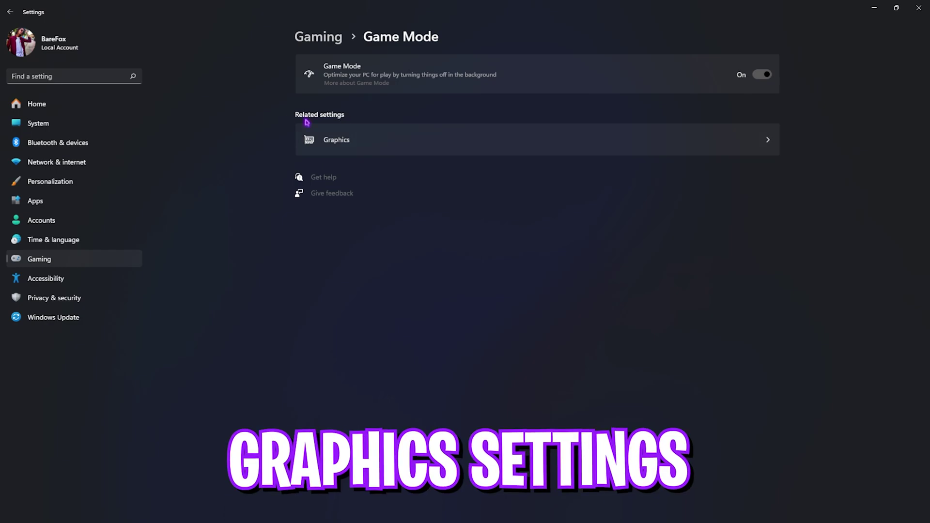
left_click(369, 139)
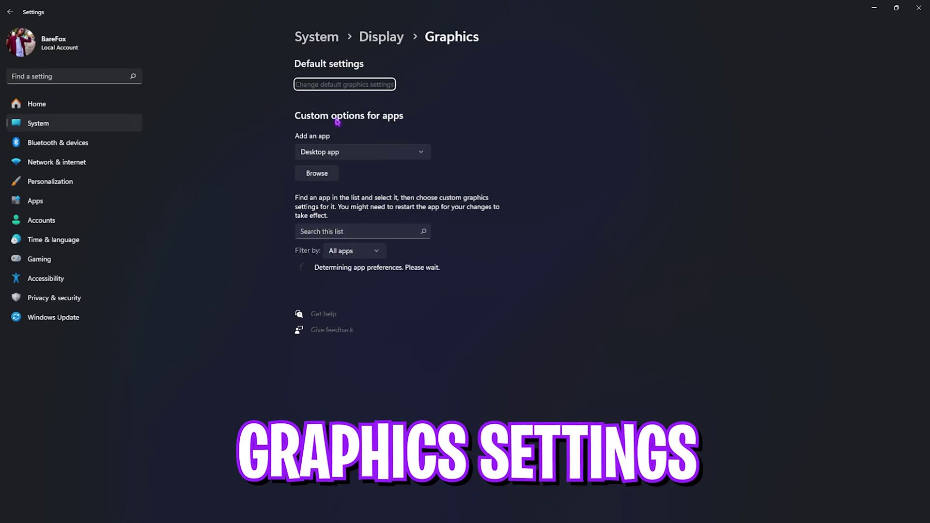
left_click(329, 87)
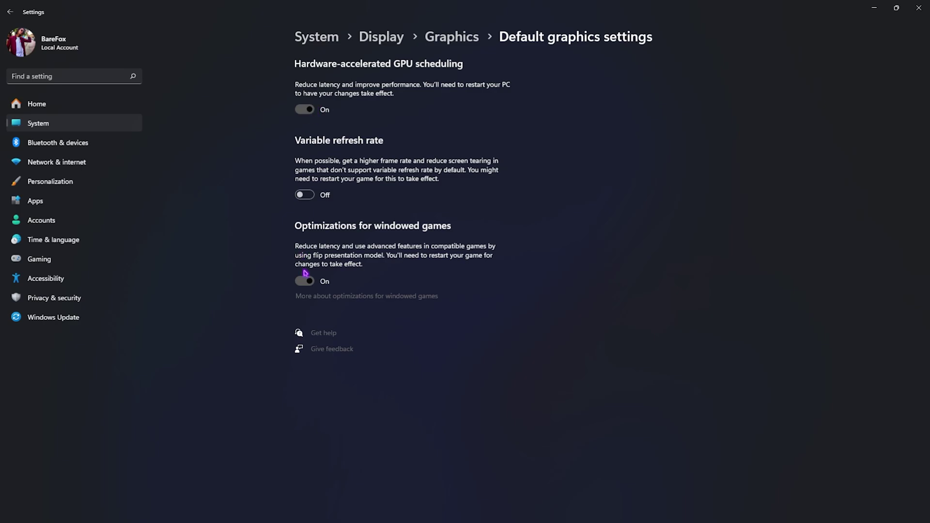
left_click(440, 37)
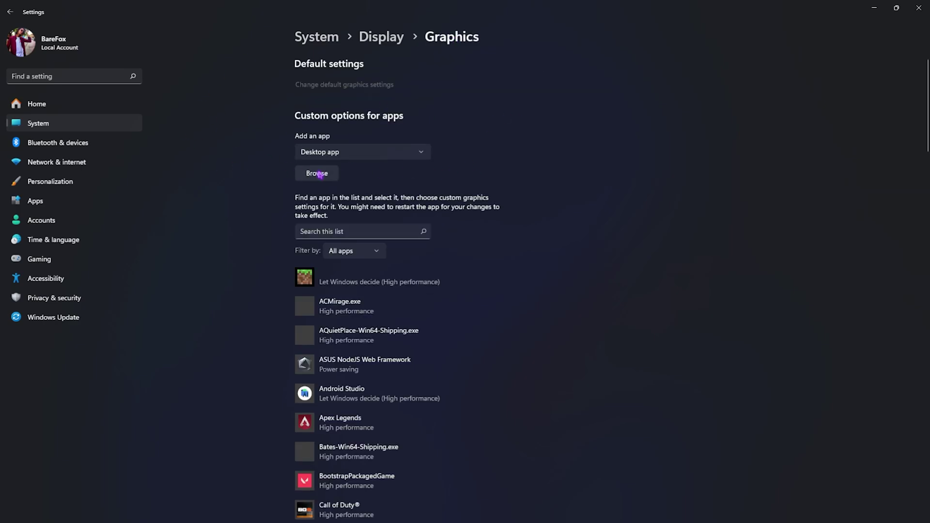
Browse for a desktop app and navigate to C:\Riot Games\VALORANT\live
left_click(313, 174)
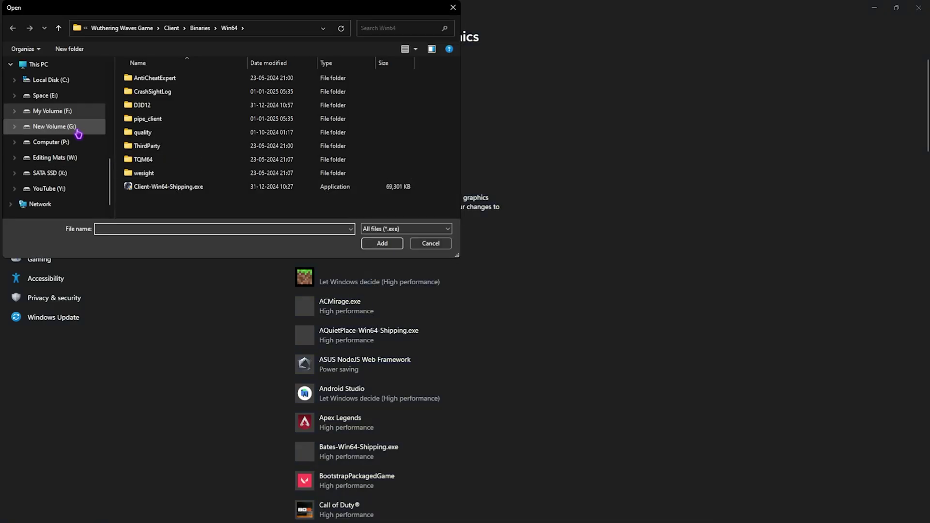
scroll(63, 176, "down", 5)
left_click(63, 188)
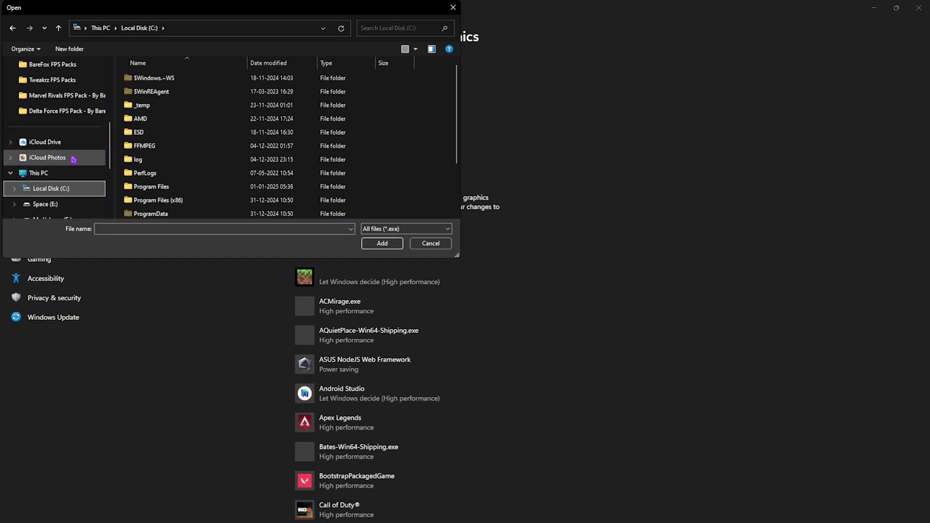
scroll(214, 141, "down", 1)
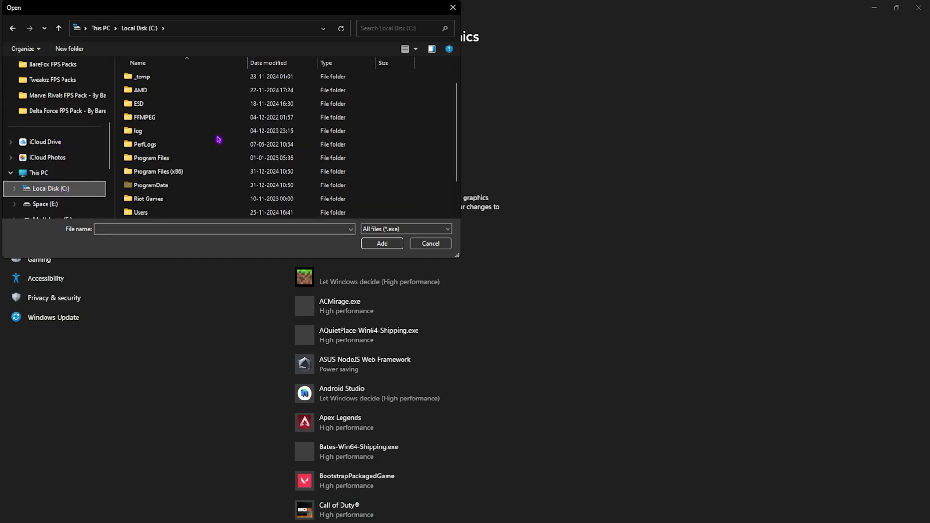
double_click(154, 197)
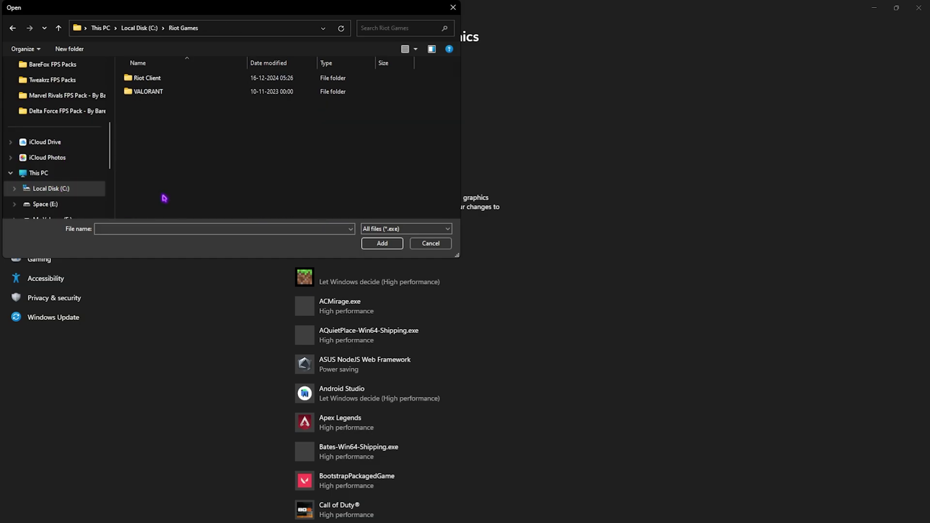
double_click(160, 95)
double_click(165, 83)
Go into ShooterGame\Binaries\Win64 and pick VALORANT-Win64-Shipping.exe
double_click(165, 82)
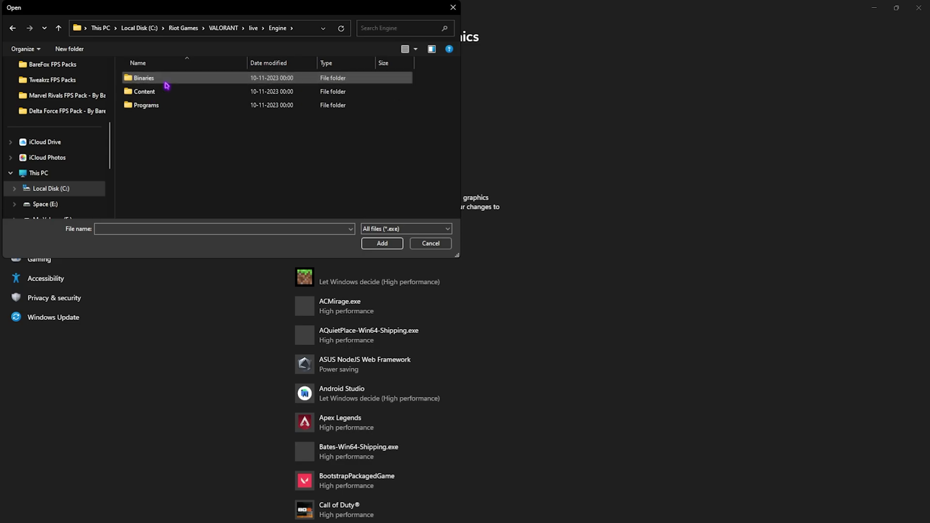
key("alt+Left")
double_click(158, 91)
double_click(170, 79)
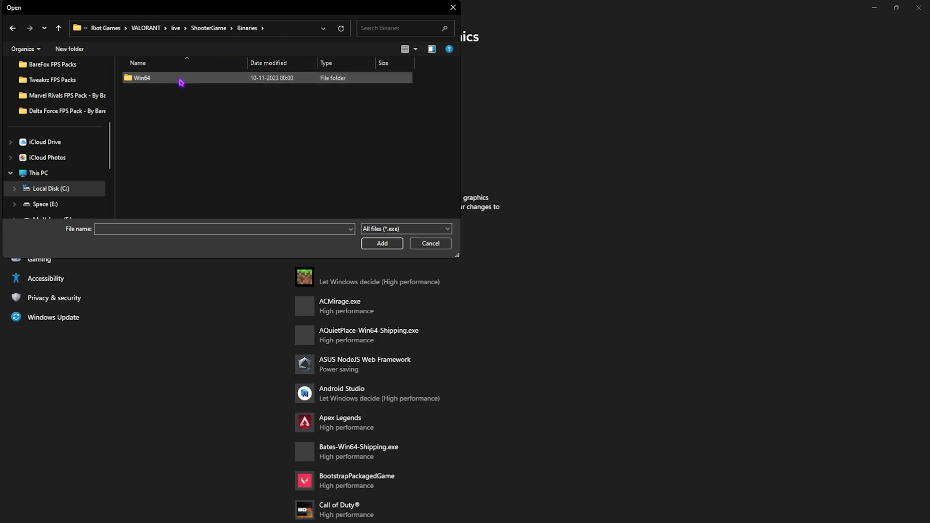
double_click(181, 83)
left_click(171, 84)
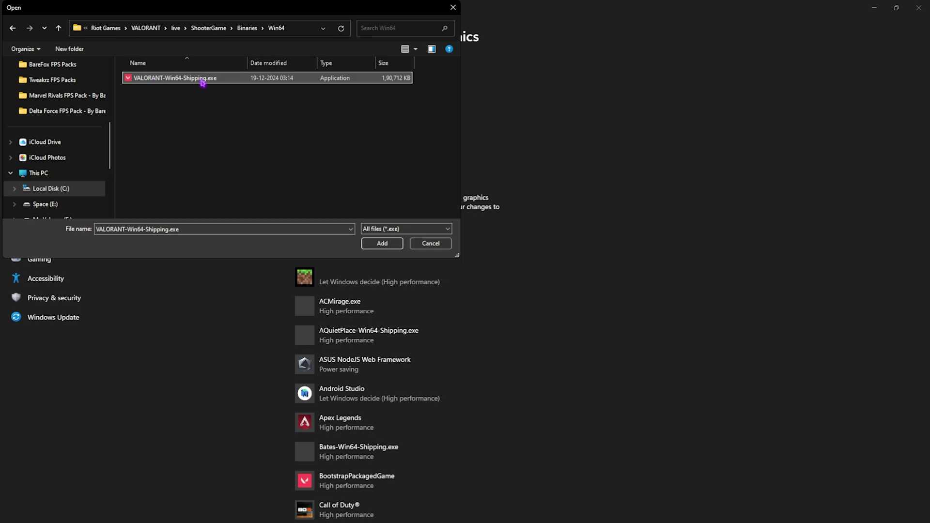
Add the game executable to the list and save its High performance graphics preference
left_click(382, 243)
scroll(358, 271, "down", 5)
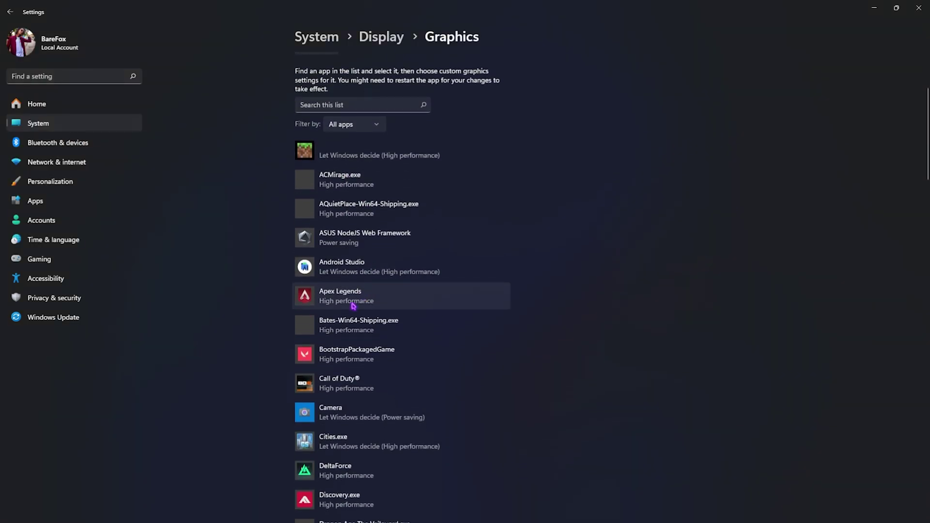
left_click(420, 218)
left_click(439, 254)
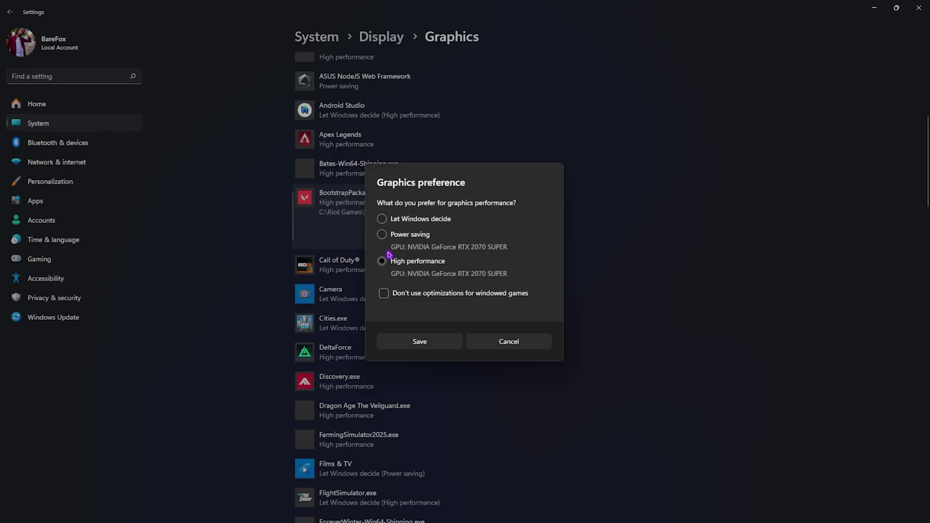
left_click(419, 342)
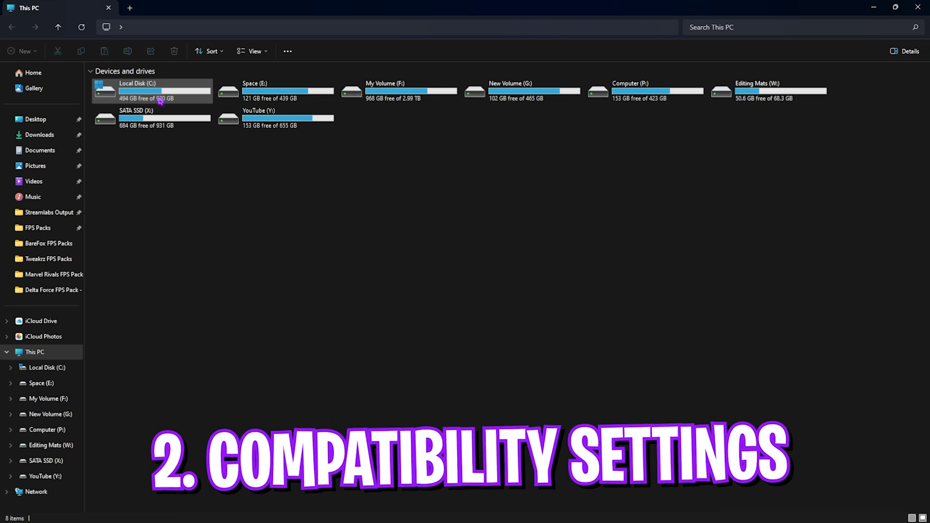
Navigate from Local Disk (C:) to Riot Games\VALORANT\live\ShooterGame\Binaries\Win64 and select VALORANT-Win64-Shipping.exe
double_click(158, 97)
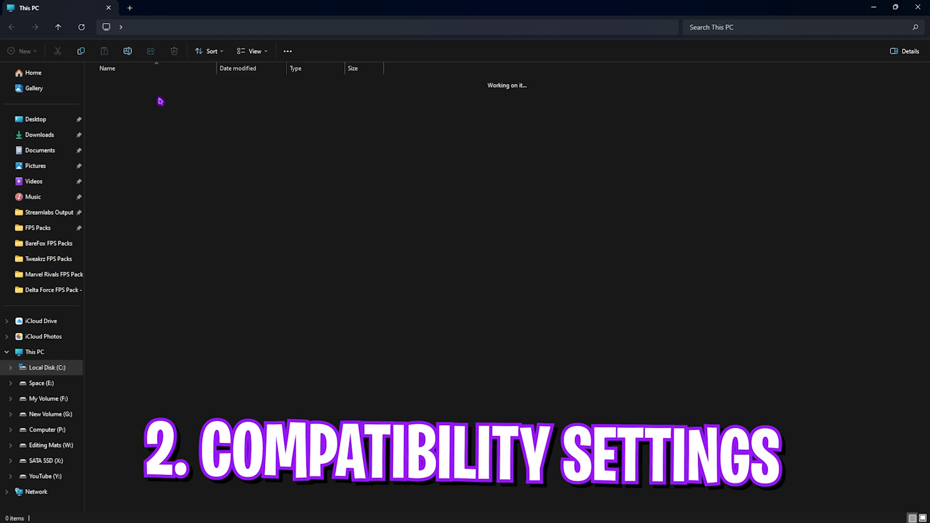
double_click(140, 231)
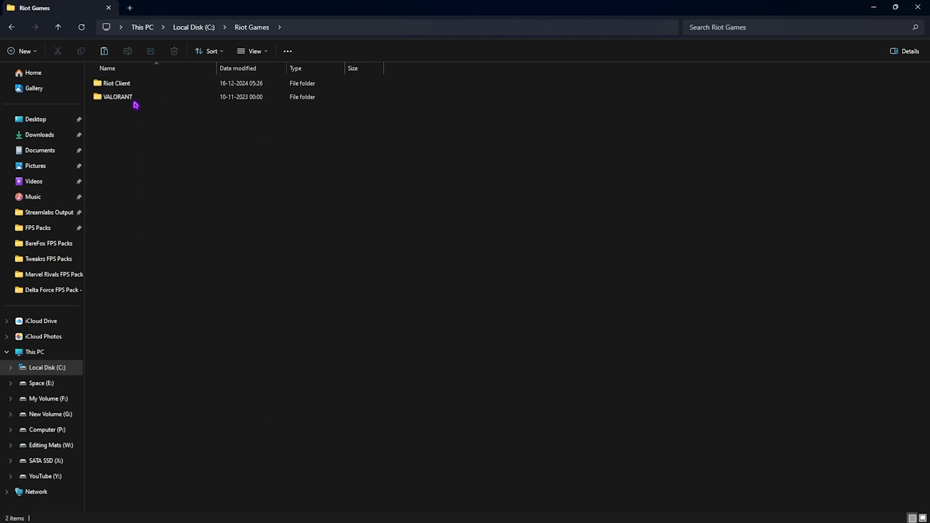
double_click(134, 96)
double_click(134, 89)
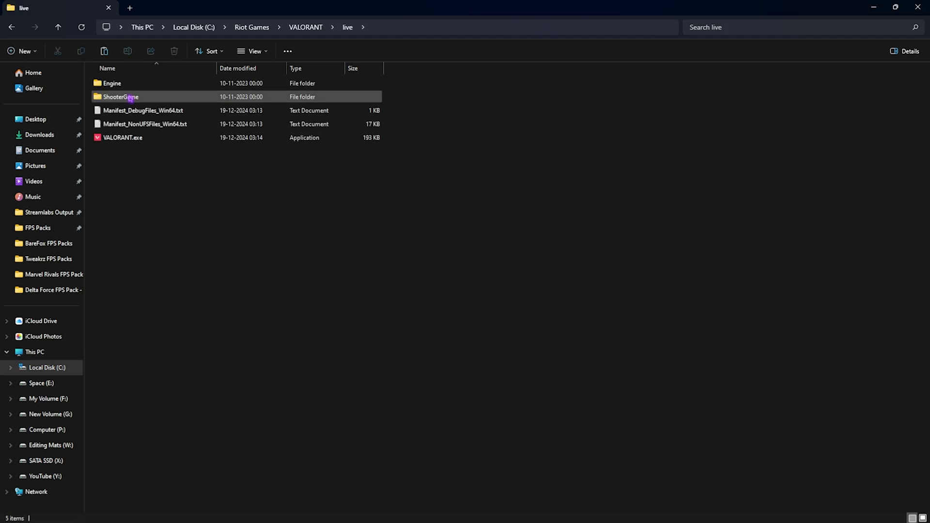
double_click(132, 97)
double_click(130, 89)
double_click(131, 90)
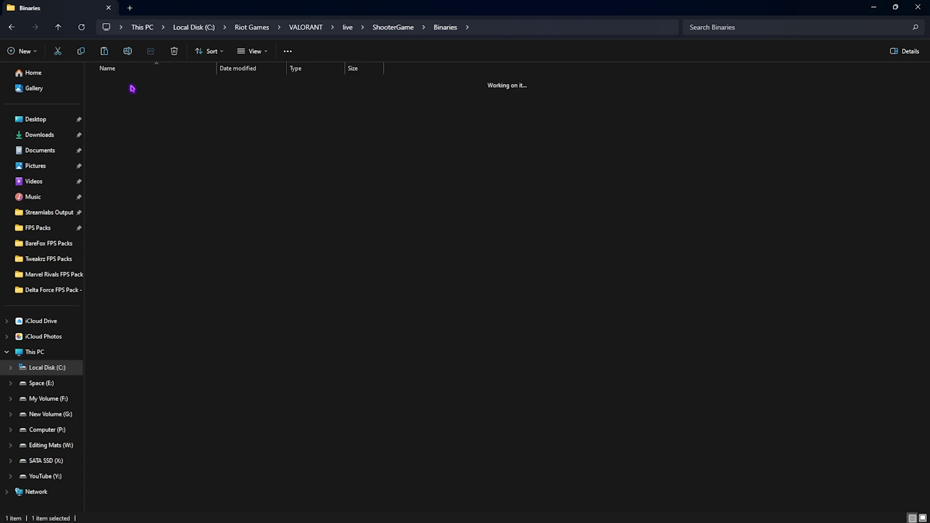
scroll(338, 108, "down", 9)
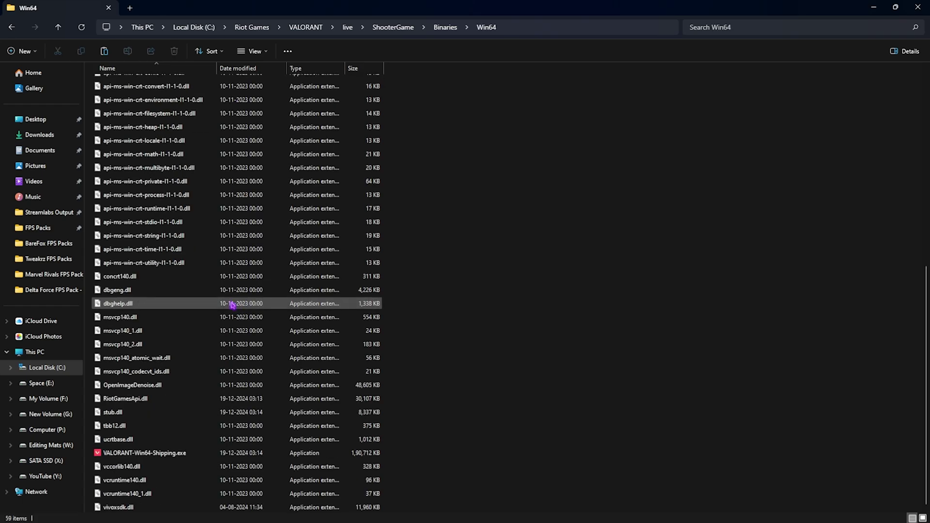
left_click(136, 458)
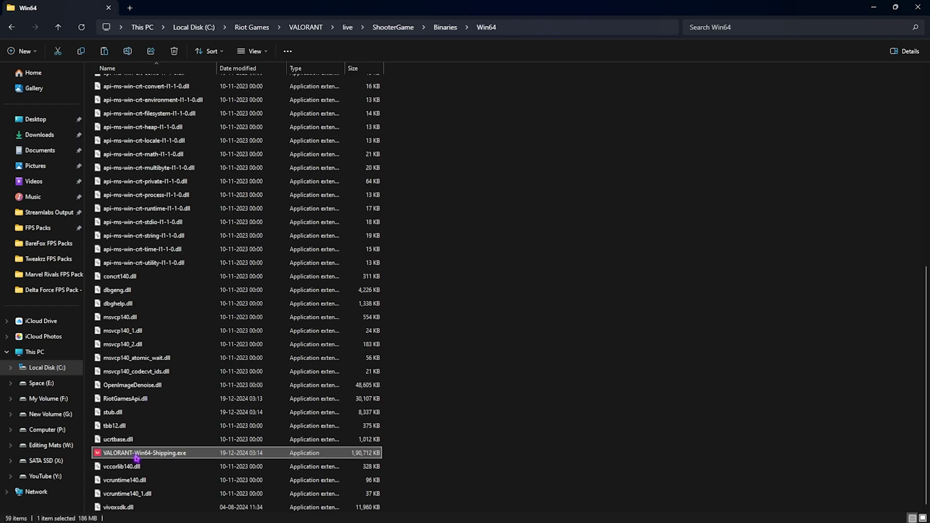
Bring up the executable's Properties on the Compatibility tab
right_click(136, 459)
left_click(148, 393)
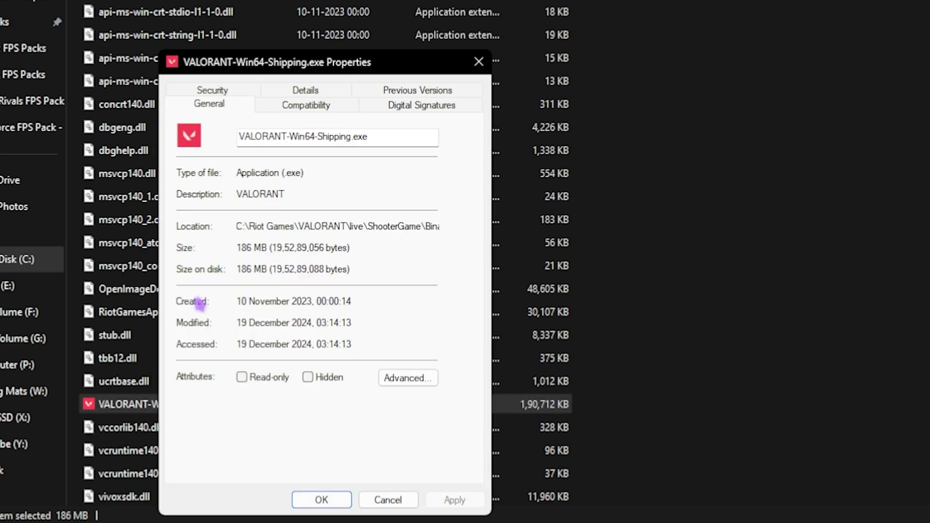
left_click(286, 112)
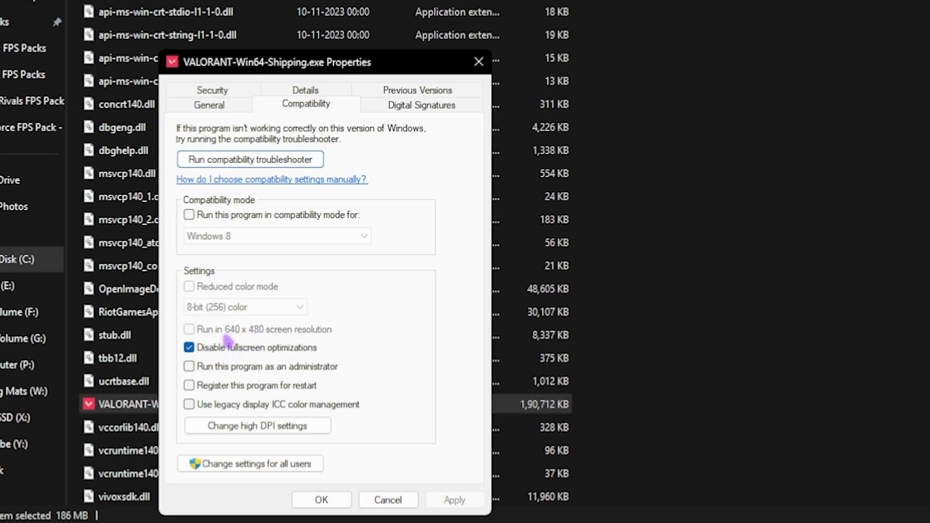
Override high DPI scaling performed by Application, then apply and close Properties
left_click(232, 426)
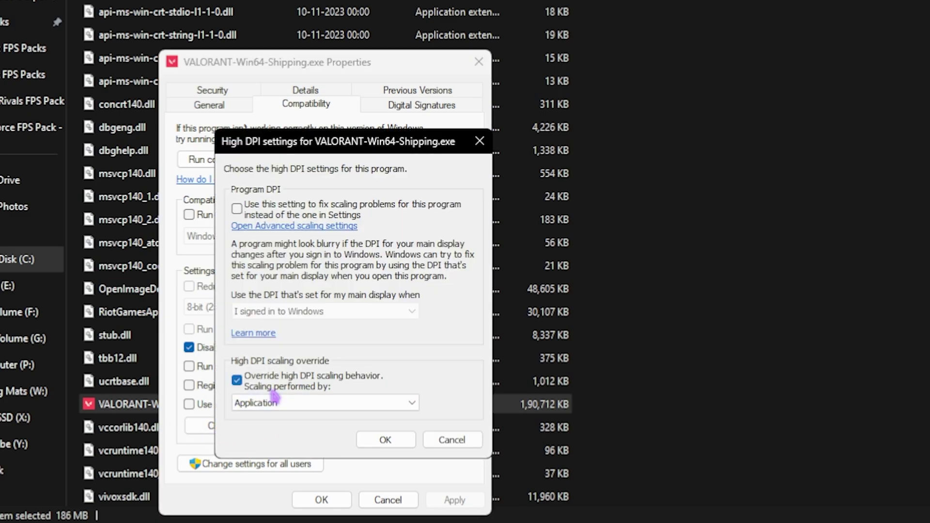
left_click(249, 390)
left_click(265, 405)
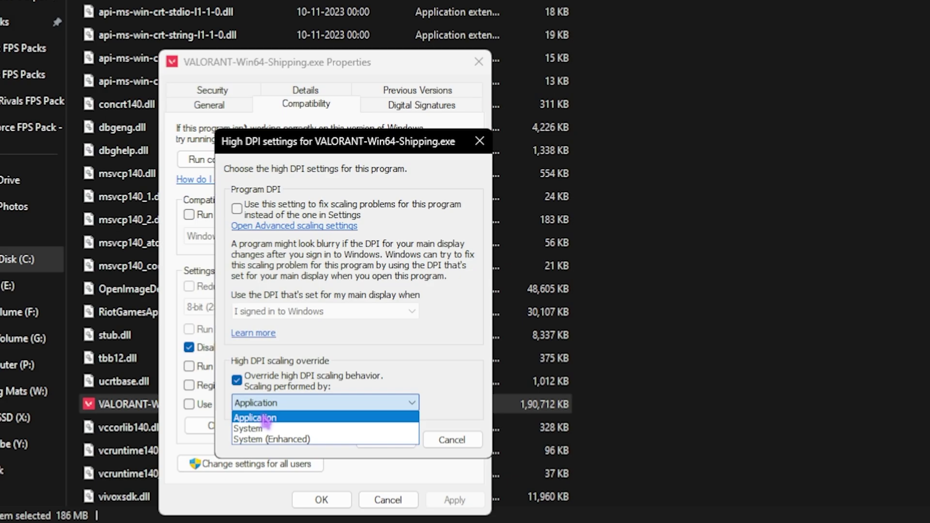
left_click(262, 417)
left_click(385, 440)
left_click(455, 500)
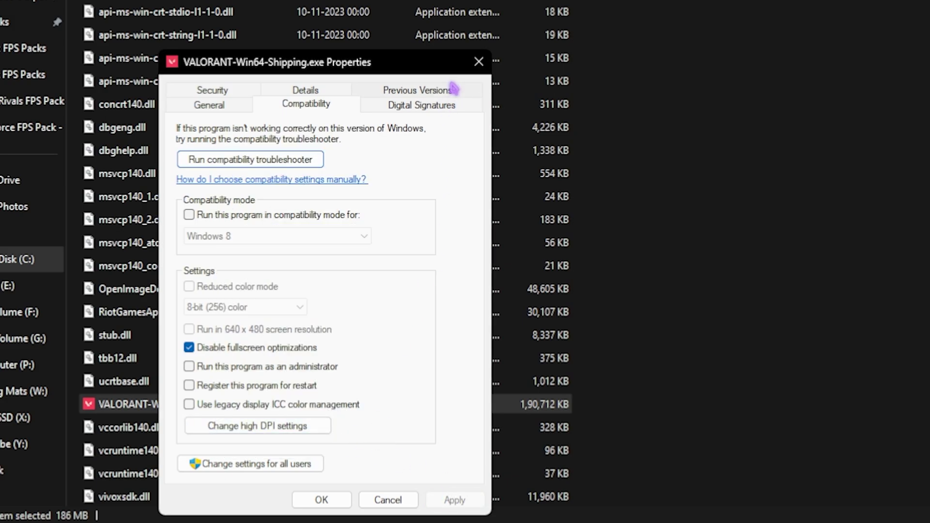
left_click(479, 62)
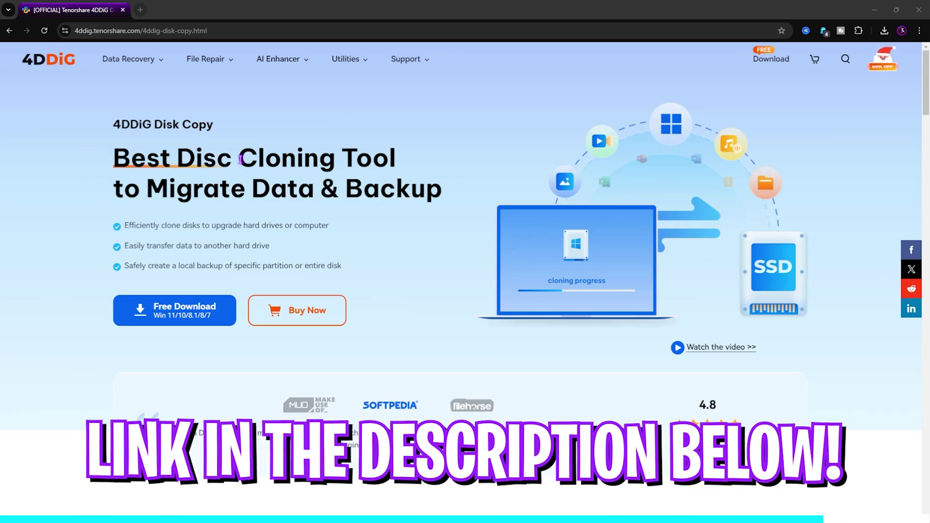
Get the free 4DDiG Disk Copy installer from its product page
left_click(176, 313)
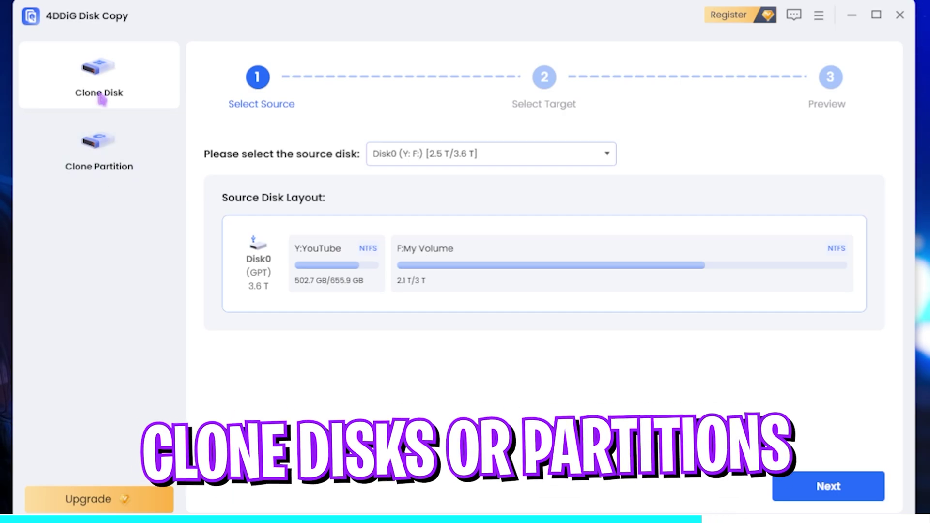
Keep Clone Disk mode, choose Disk3 (with C:) as the source, and proceed to Select Target
left_click(104, 145)
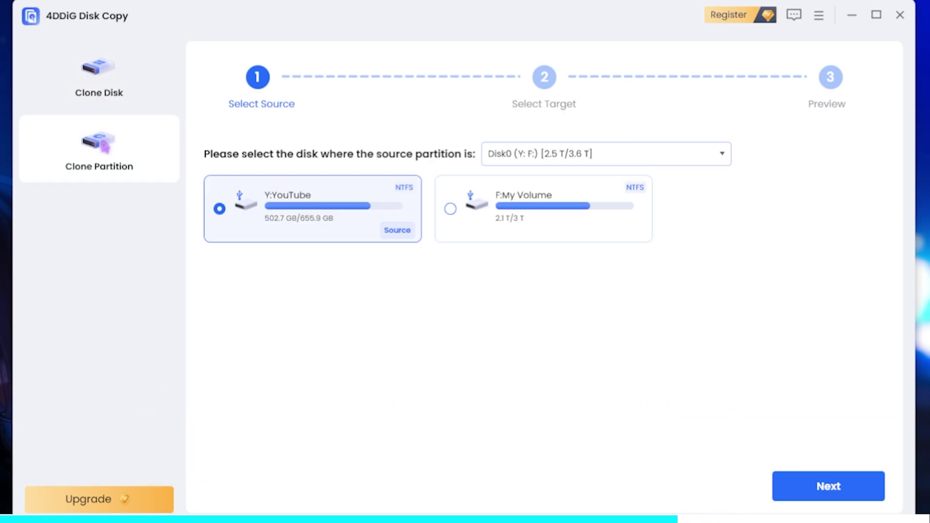
left_click(99, 80)
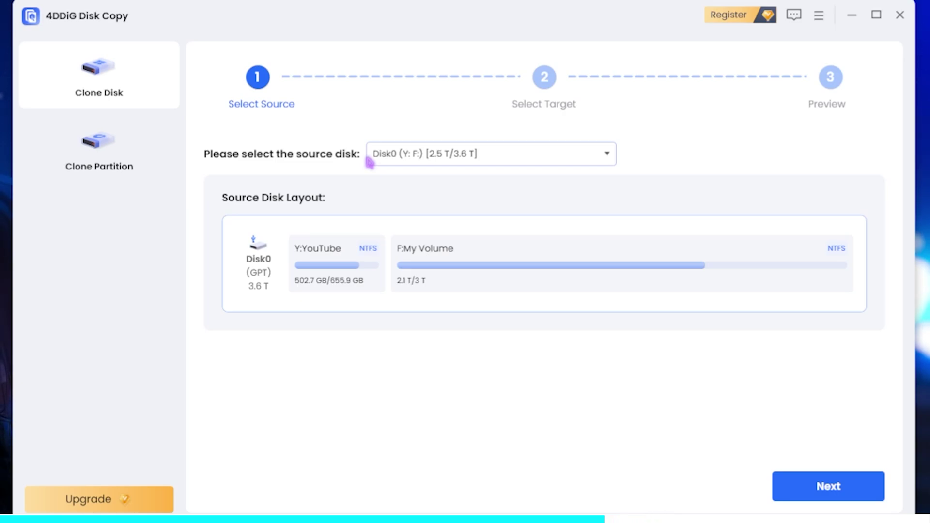
scroll(370, 160, "down", 1)
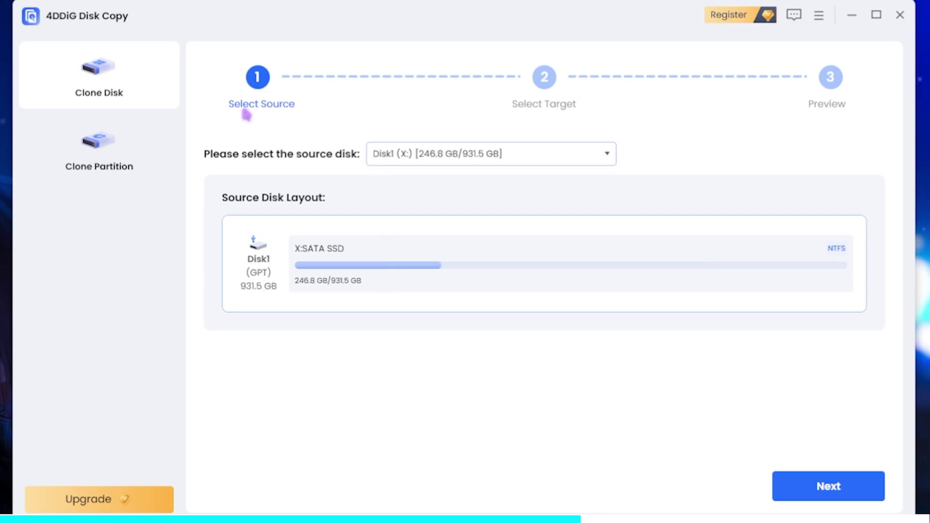
left_click(424, 153)
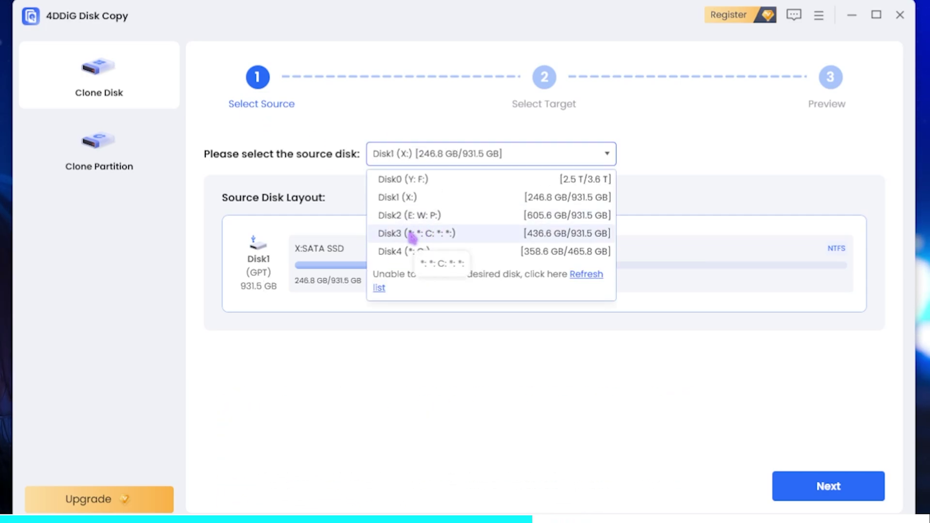
left_click(448, 236)
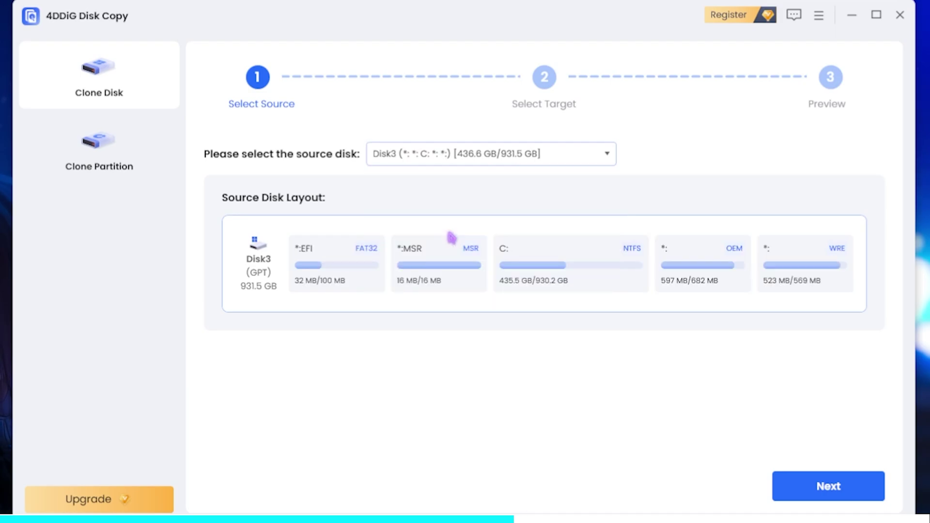
left_click(830, 497)
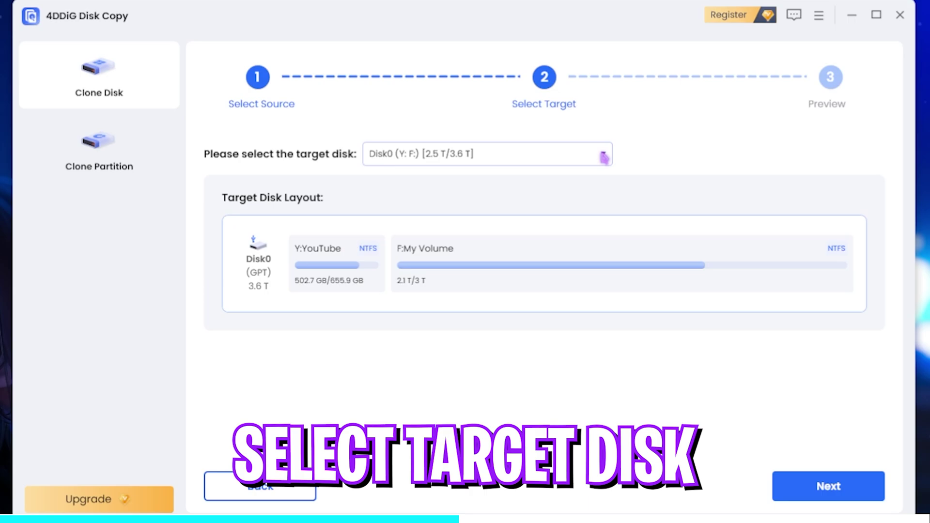
Select Disk0 (Y: F:) from the target disk dropdown
left_click(392, 155)
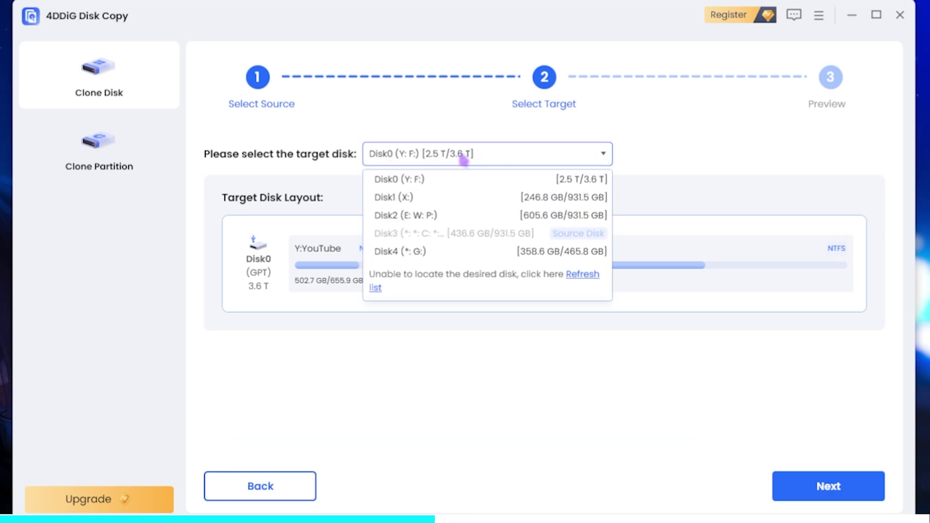
left_click(518, 178)
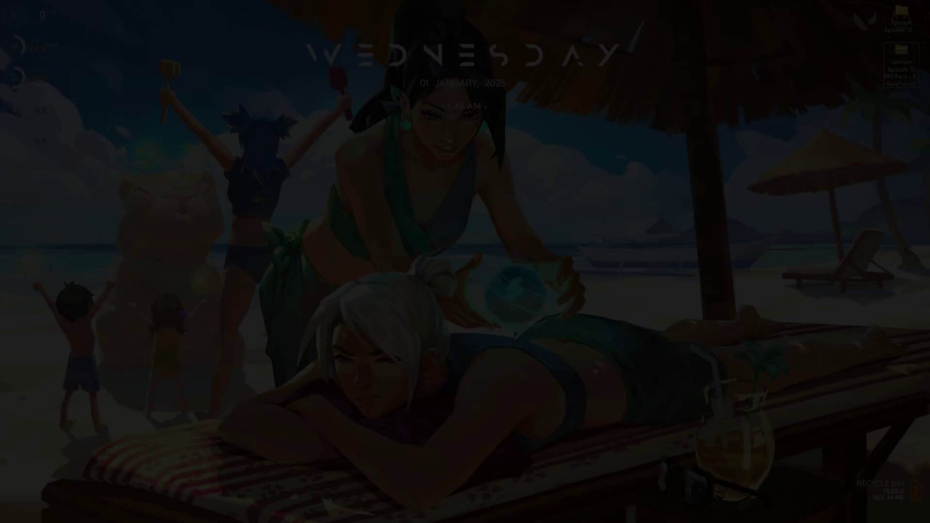
Search 'create a restore point', select Local Disk (C:), and begin creating a restore point
key("super")
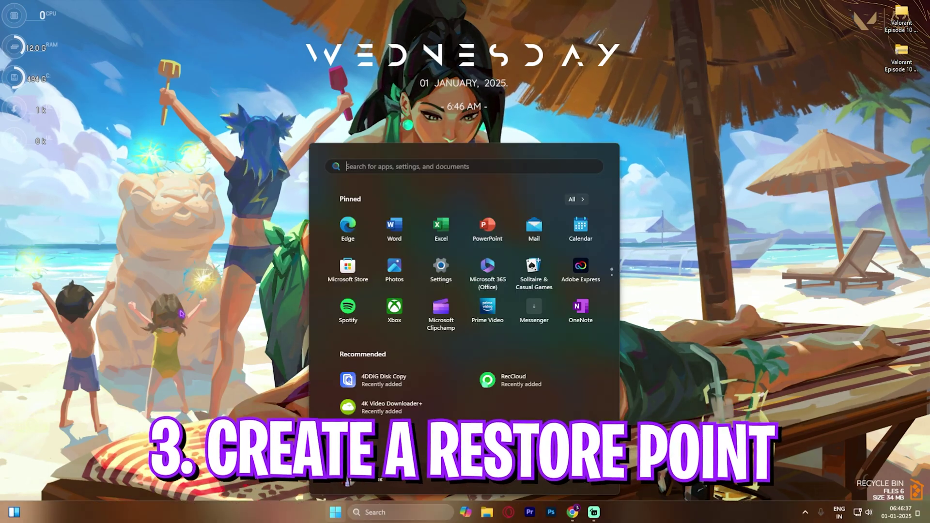
type("create a restore point")
key("Return")
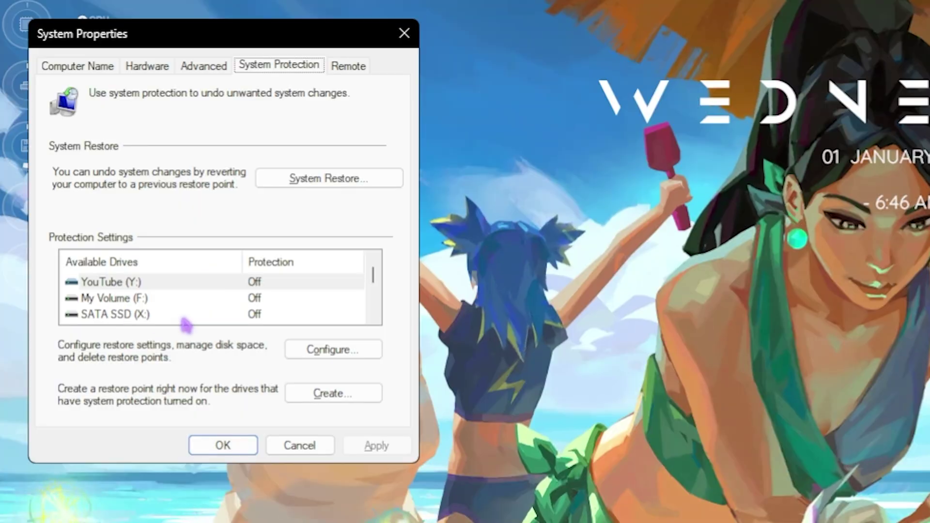
scroll(94, 168, "down", 1)
left_click(152, 166)
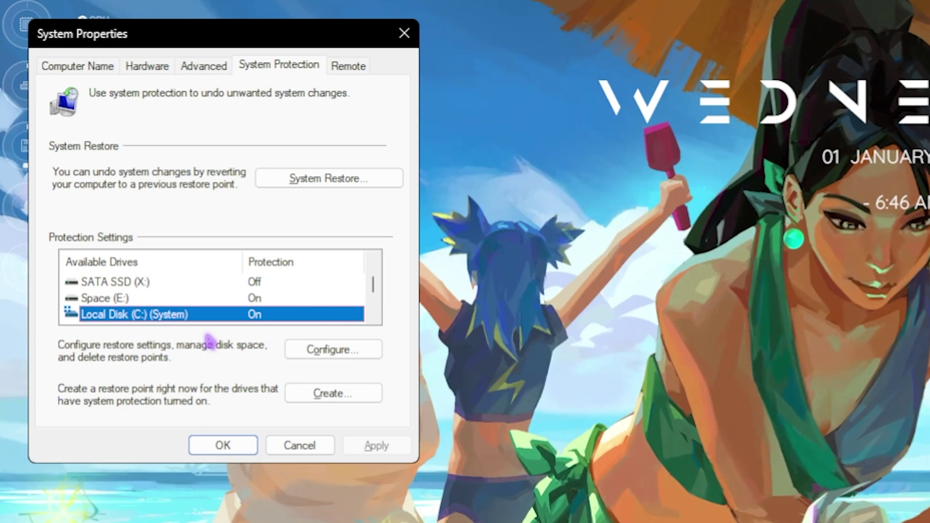
left_click(330, 392)
Describe the restore point as 'Valor', create it, and close System Properties
type("C")
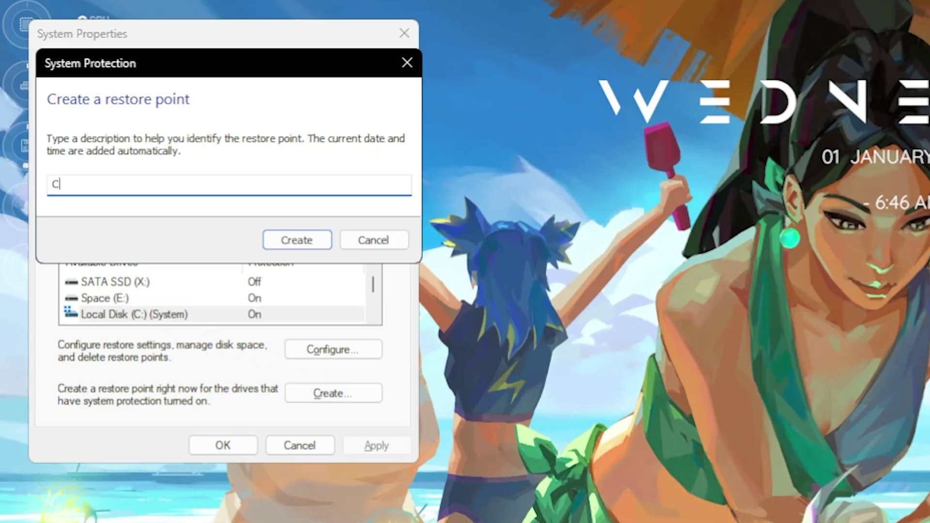
key("BackSpace")
type("Valor")
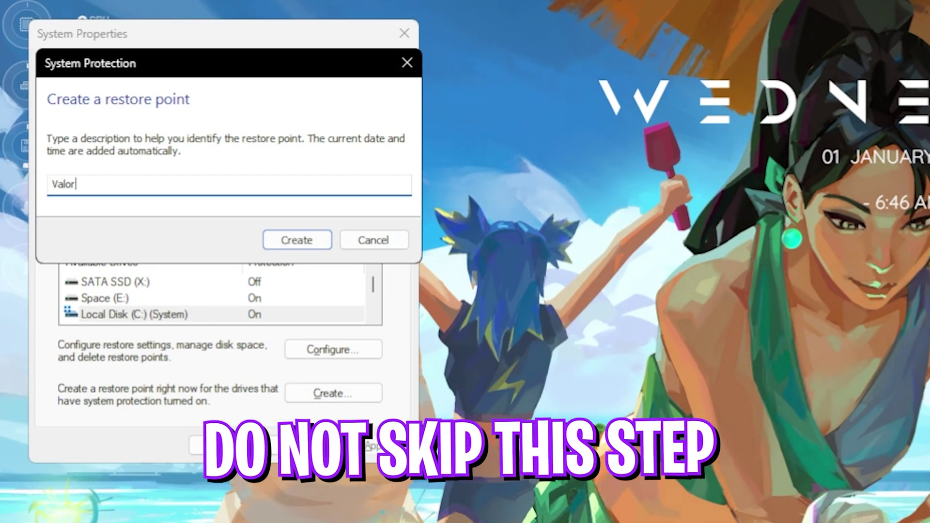
key("Return")
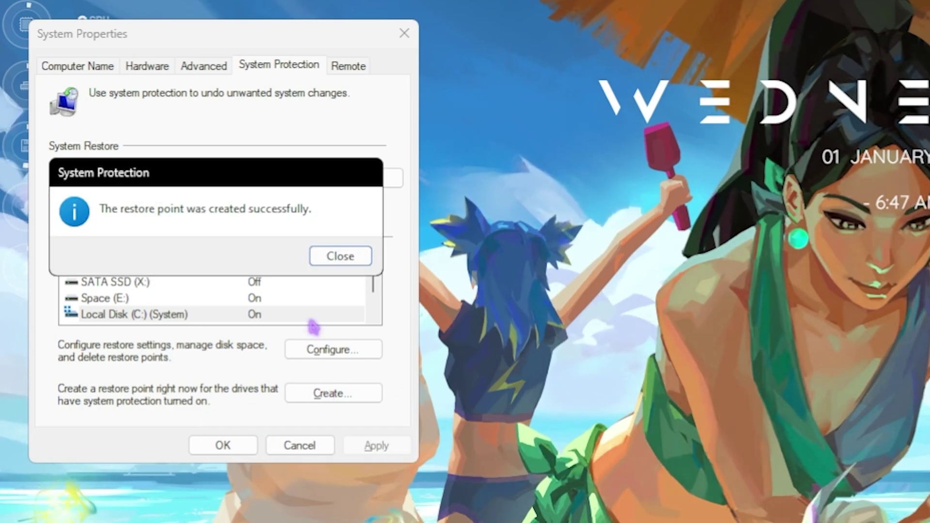
left_click(337, 257)
left_click(404, 33)
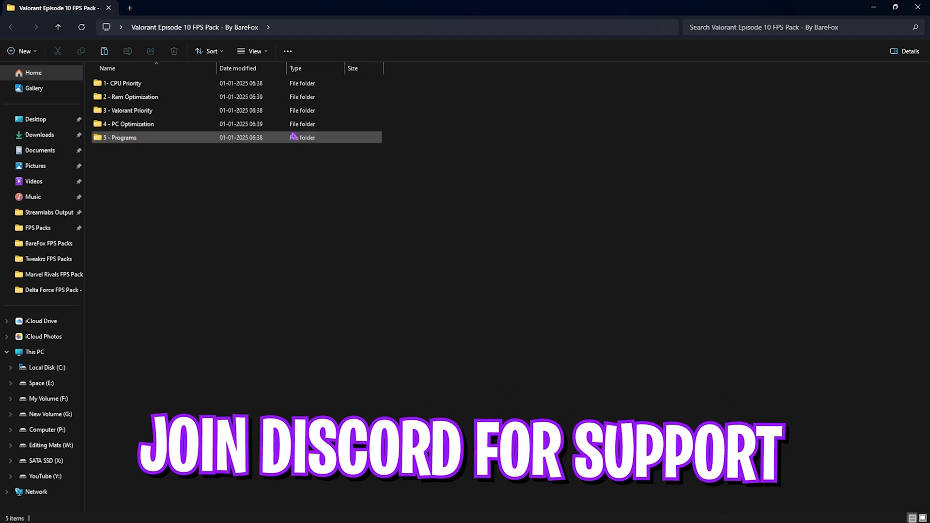
Enter 1- CPU Priority, view AMD CPU Priority.reg in the AMD subfolder, then return
left_click_drag(145, 186, 146, 84)
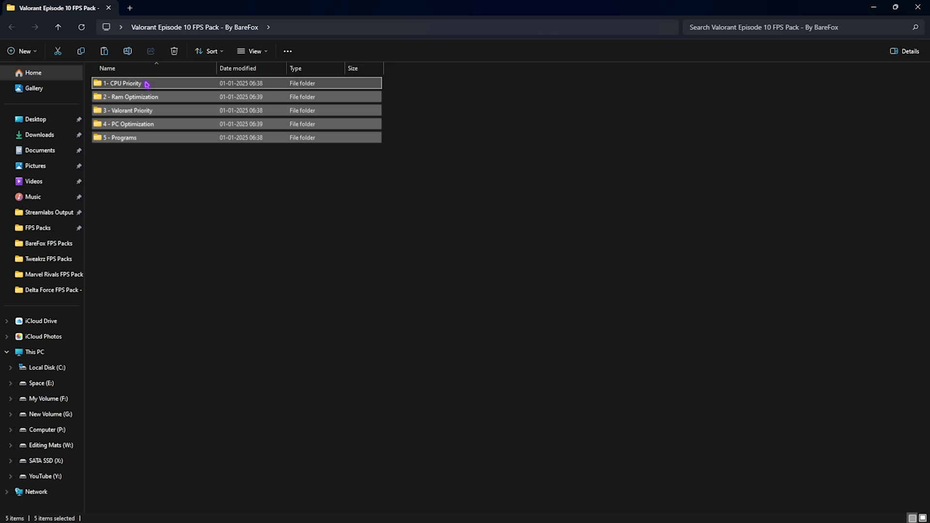
left_click(171, 197)
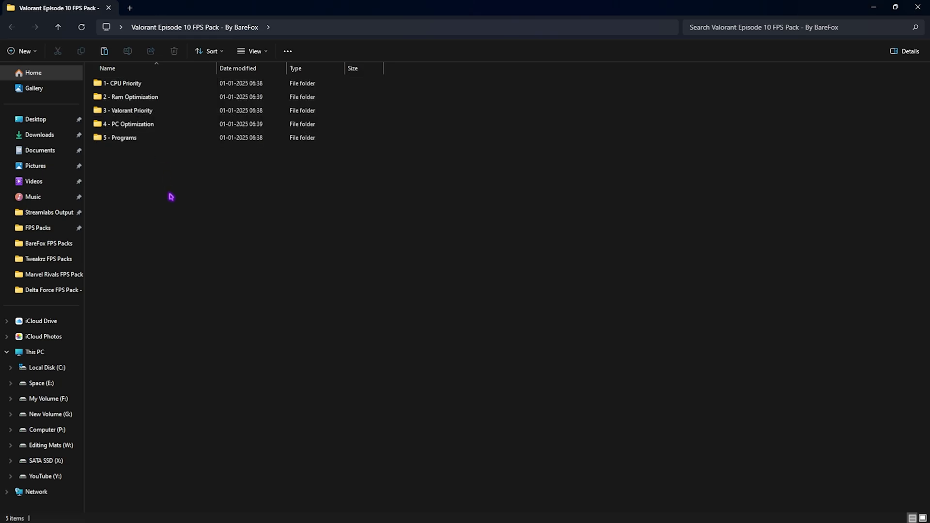
double_click(133, 85)
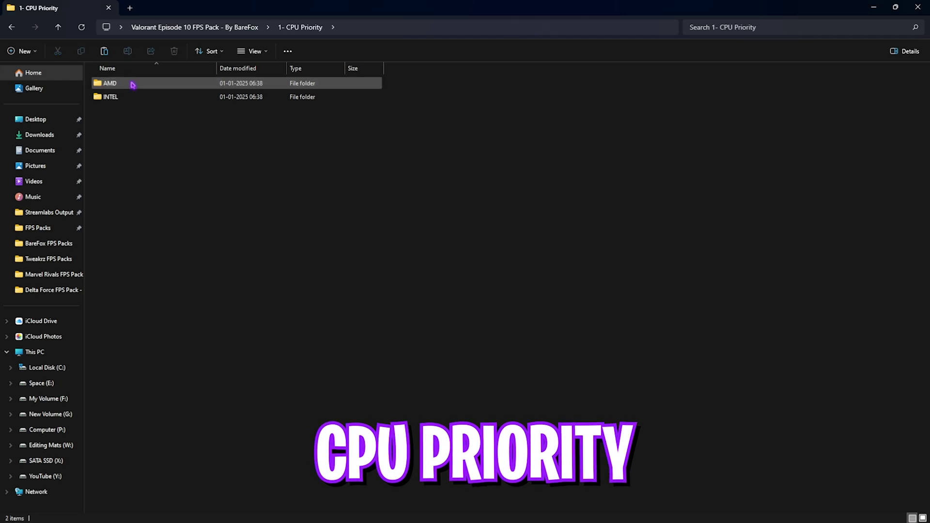
left_click(132, 85)
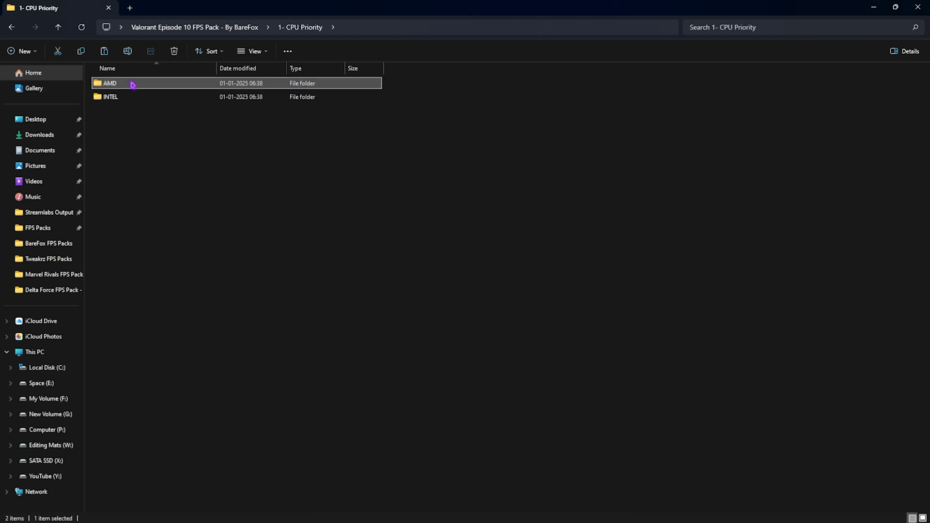
double_click(132, 85)
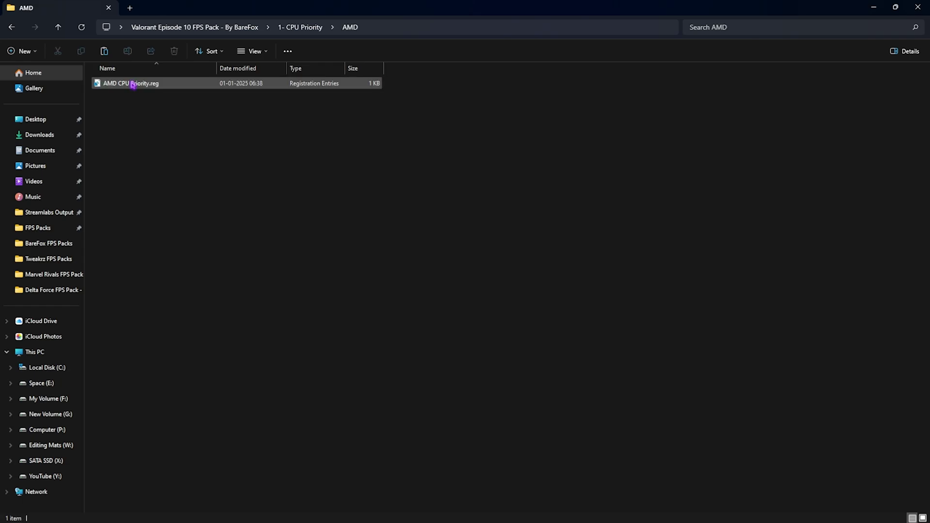
left_click(301, 27)
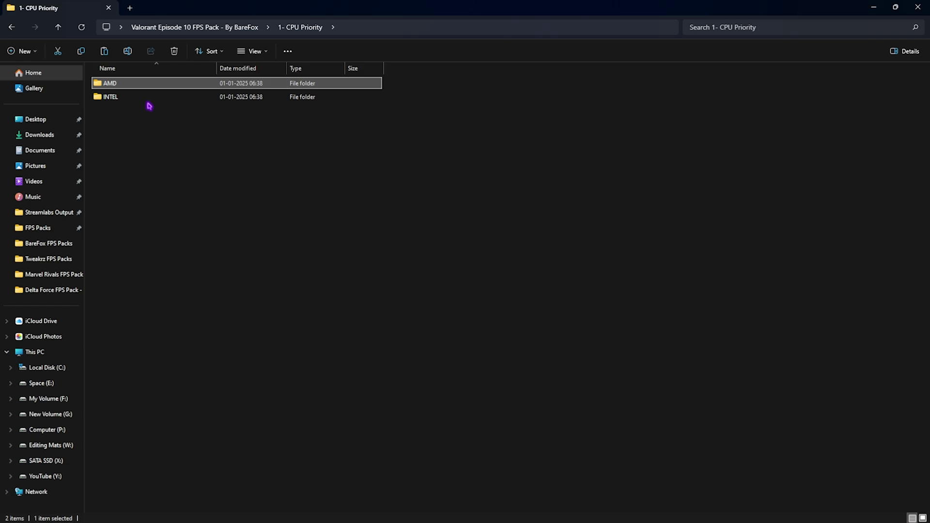
Open the 2 - Ram Optimization folder and select the 32GB Ram.reg file
left_click(174, 28)
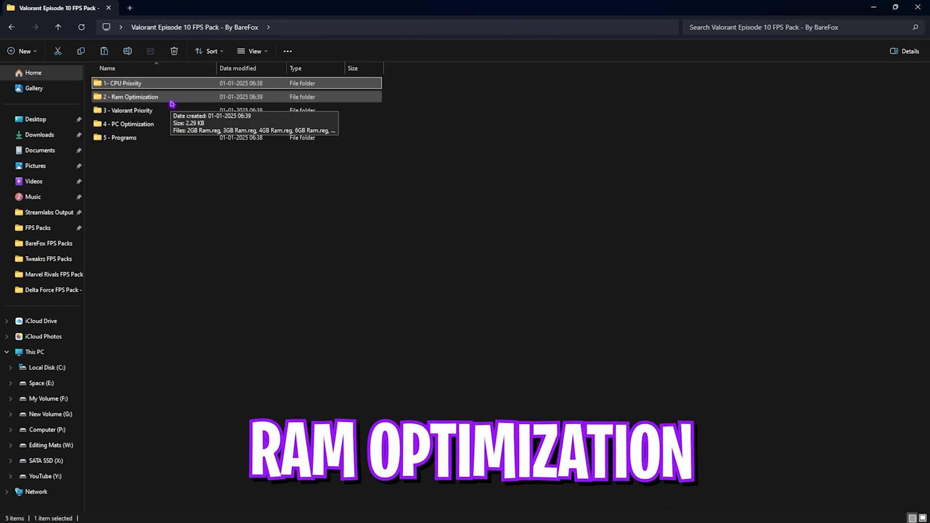
double_click(172, 102)
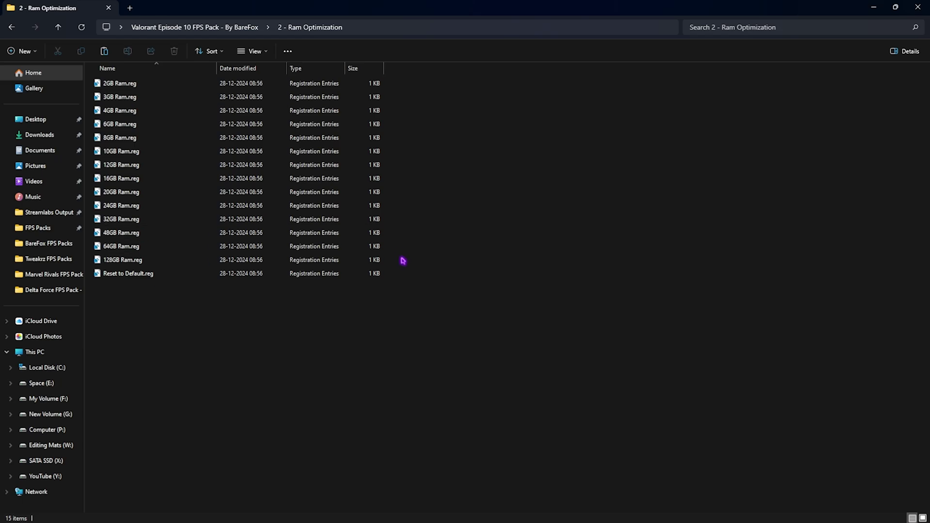
left_click_drag(403, 259, 404, 79)
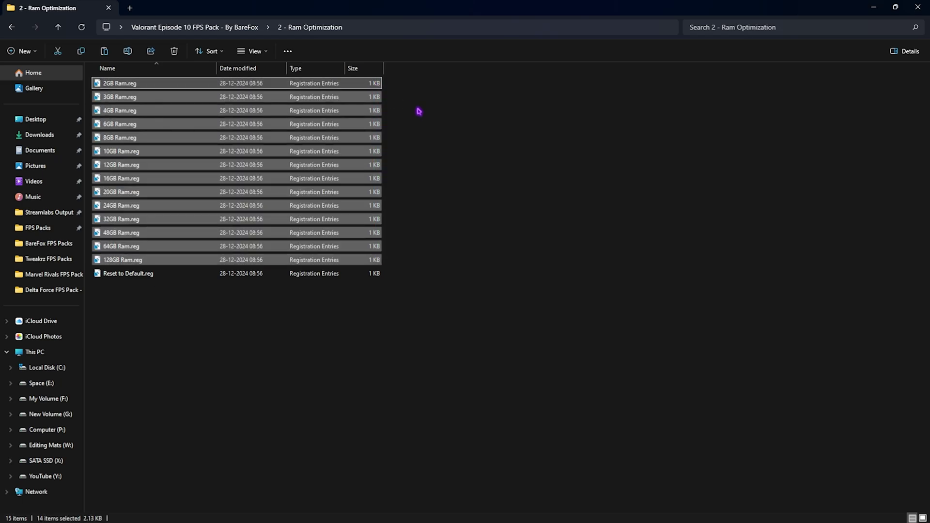
left_click(145, 222)
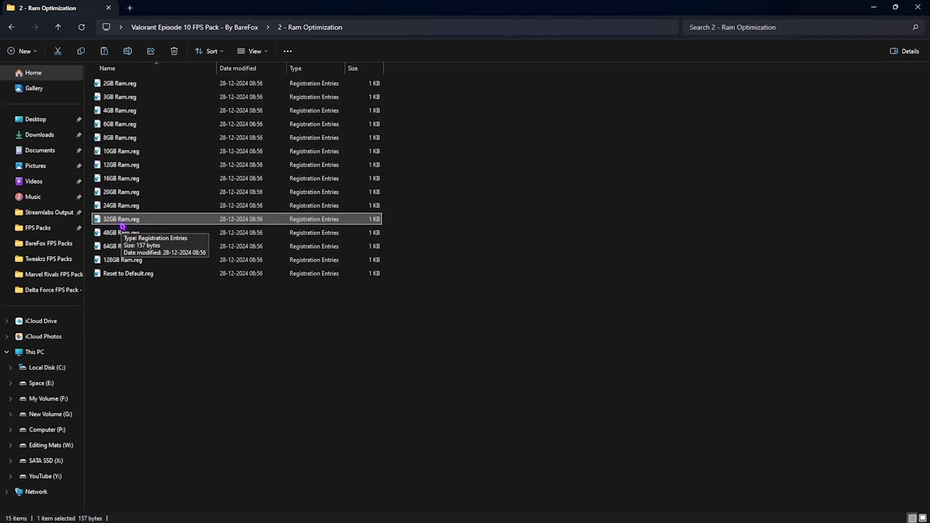
Confirm 32.0 GB of installed physical memory in System Information, then close it
key("super")
type("system information")
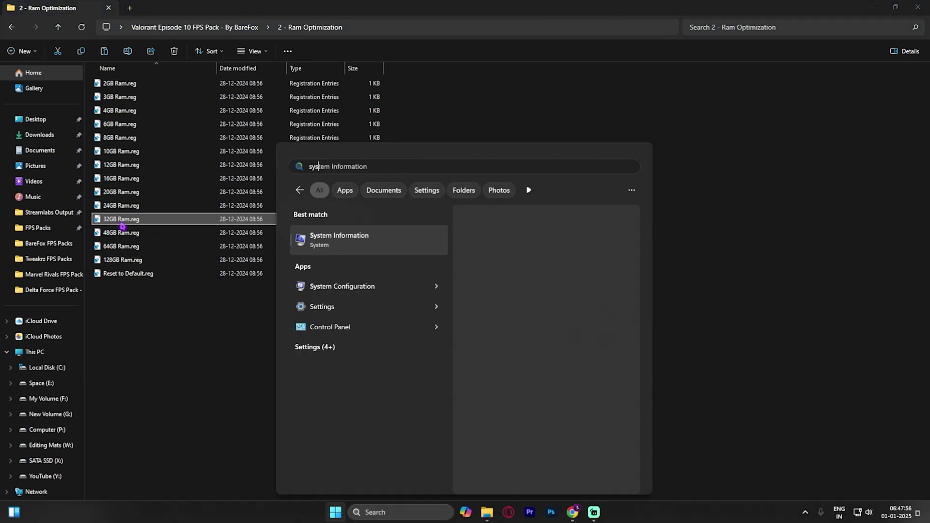
key("Return")
left_click(349, 344)
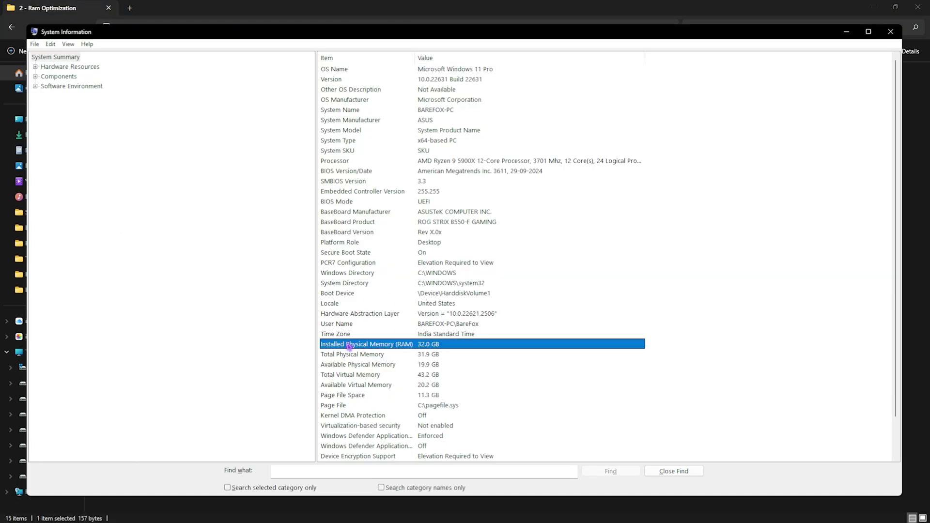
left_click(891, 31)
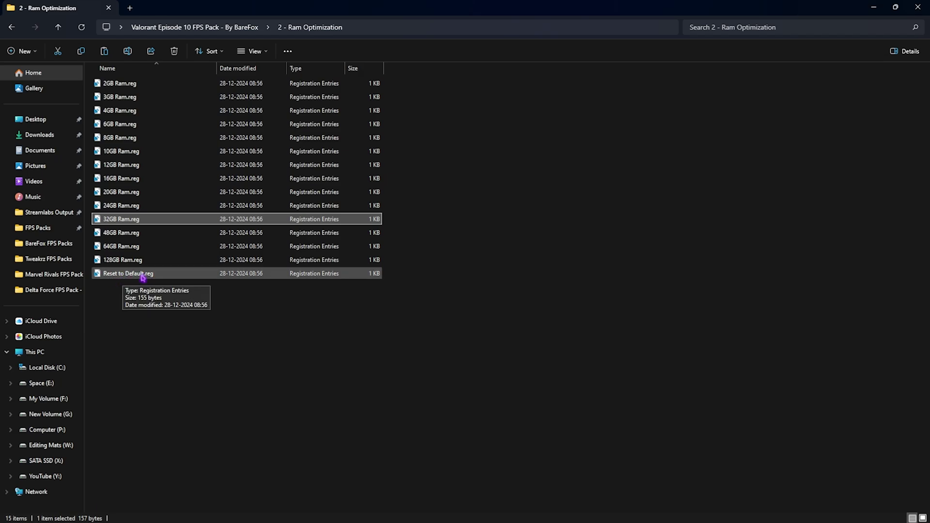
Look through the 3 - Valorant Priority folder's registry files, then open 4 - PC Optimization
key("alt+Up")
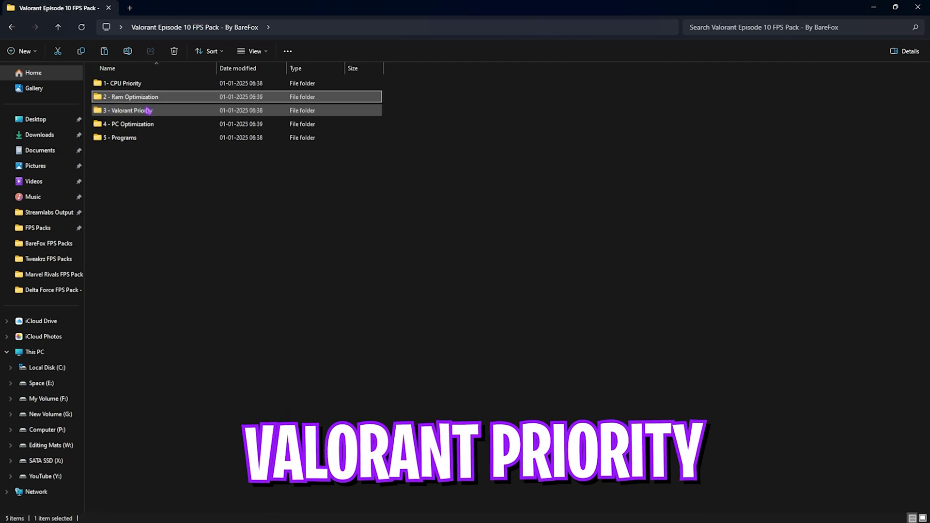
double_click(148, 110)
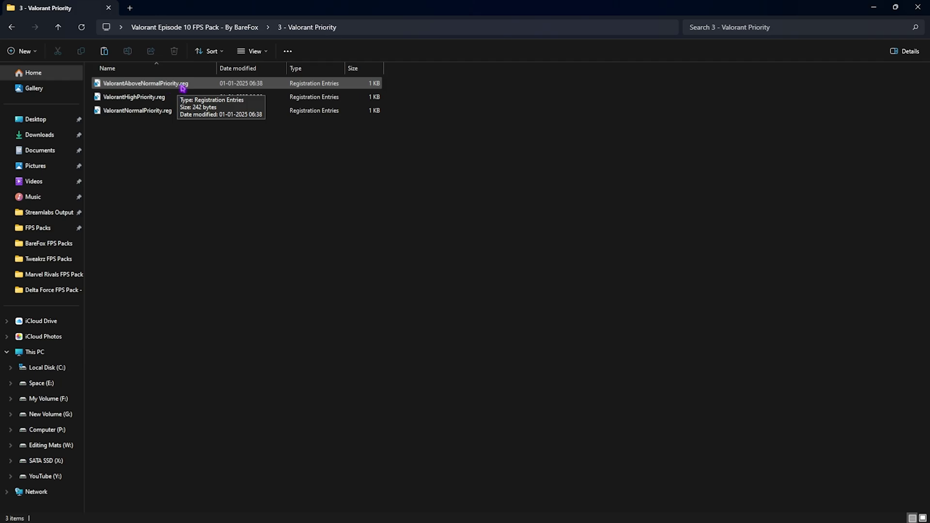
key("BackSpace")
double_click(165, 125)
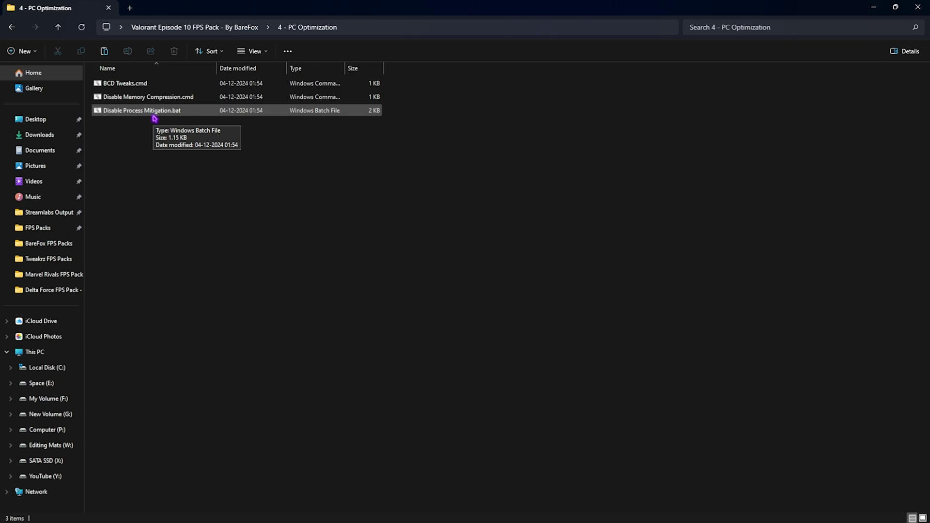
Open BCD Tweaks.cmd in Notepad, review its three bcdedit commands, and close it unchanged
left_click(141, 84)
right_click(142, 86)
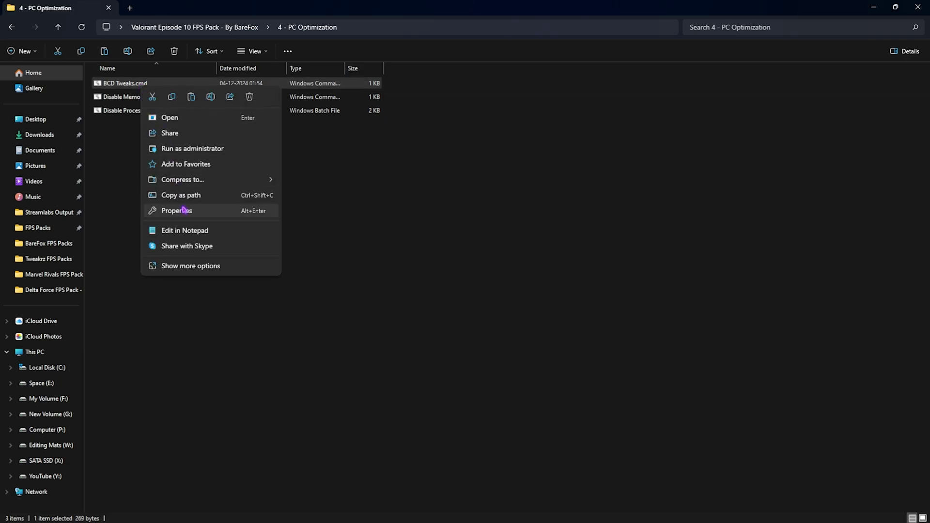
left_click(184, 230)
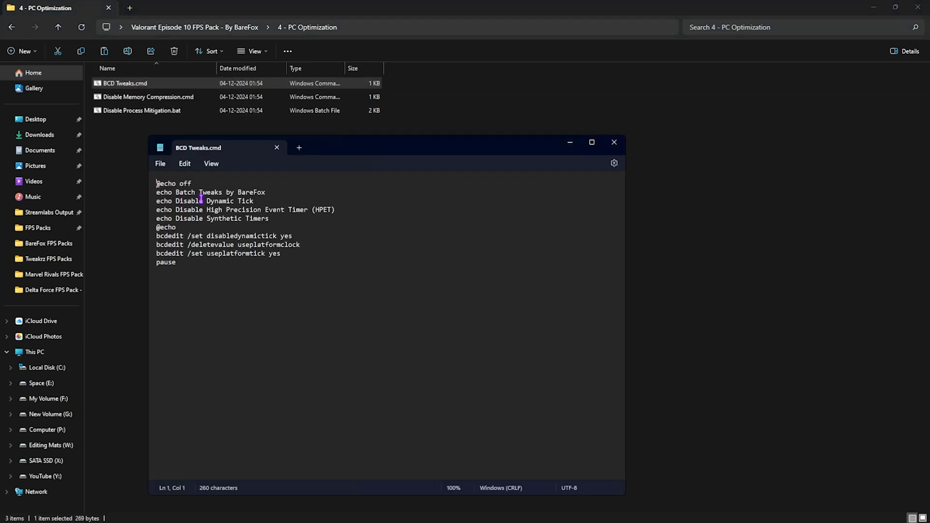
left_click_drag(287, 251, 156, 238)
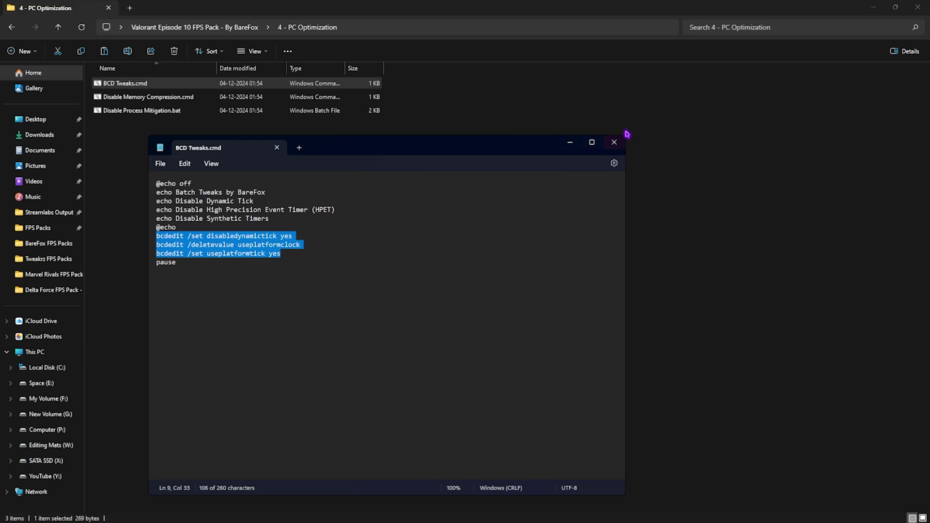
left_click(614, 142)
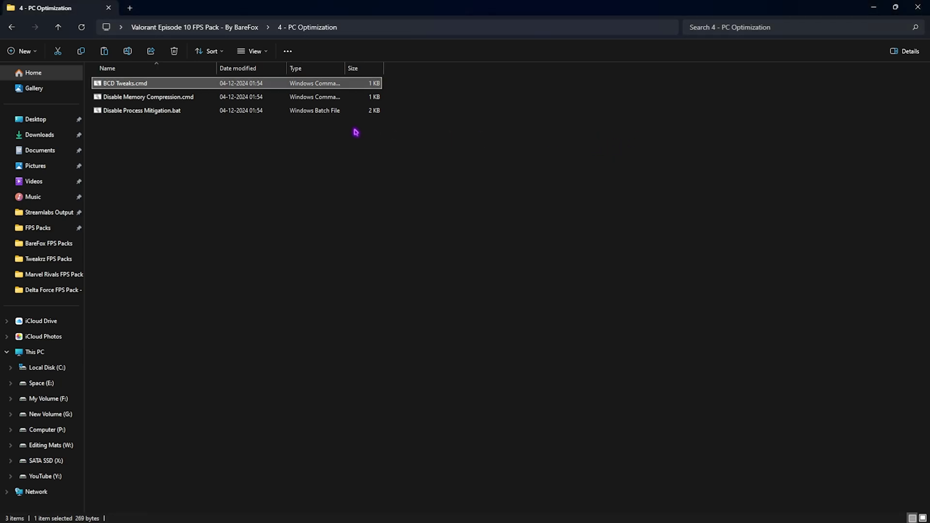
Run Clean Temporary Files.bat from 5 - Programs as administrator to delete temporary files
key("BackSpace")
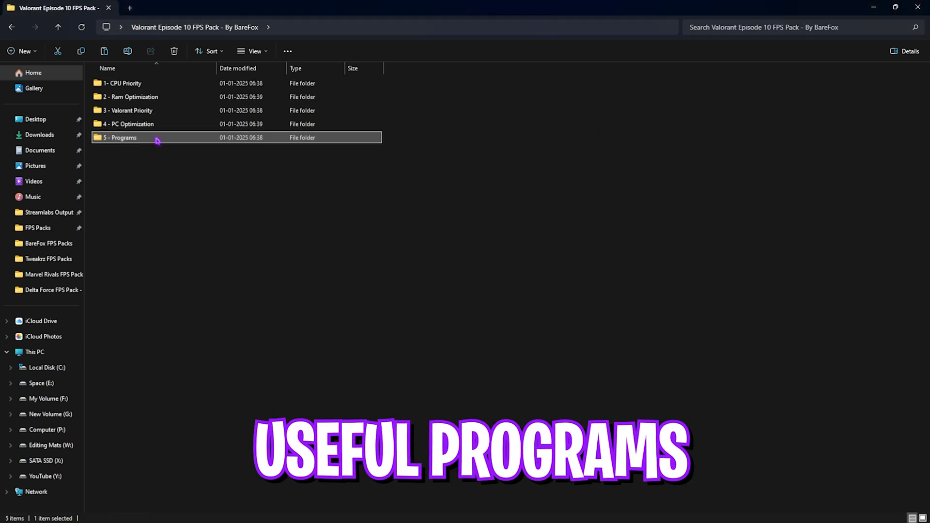
double_click(156, 139)
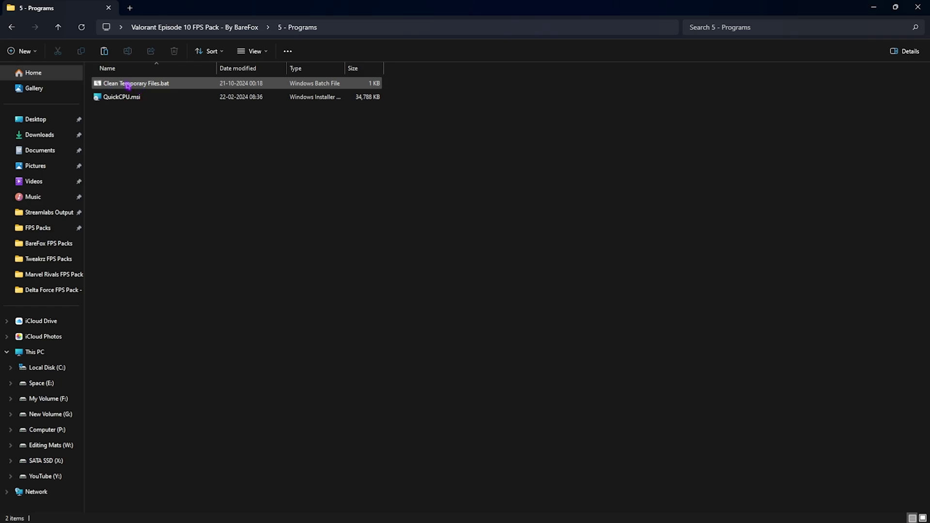
right_click(146, 85)
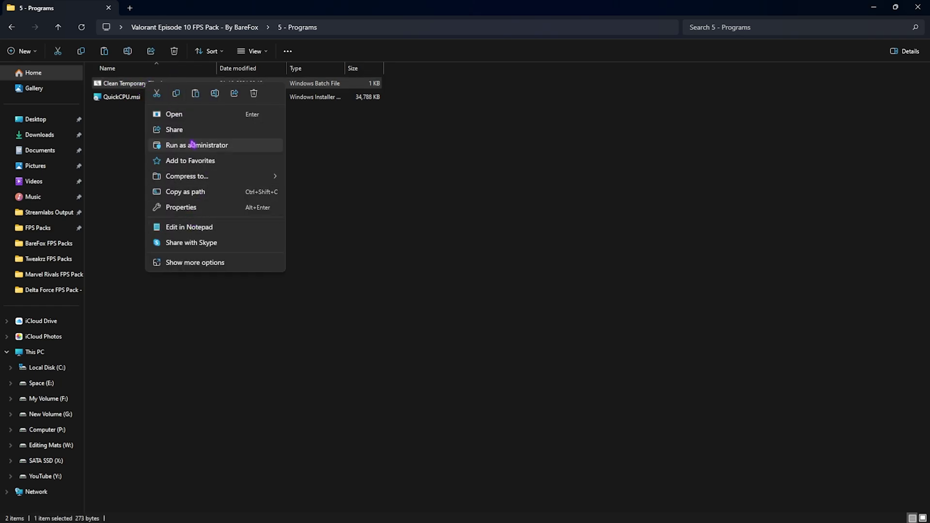
left_click(192, 144)
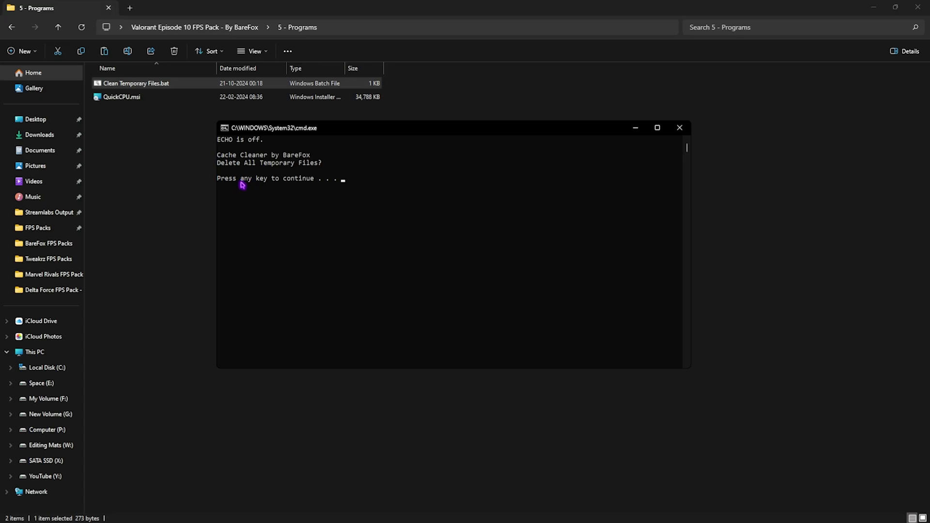
key("Return")
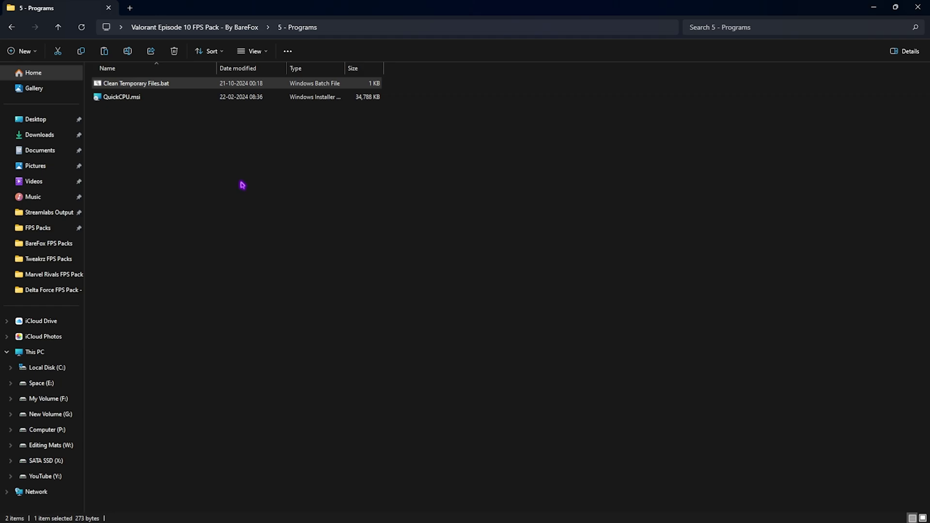
left_click(122, 101)
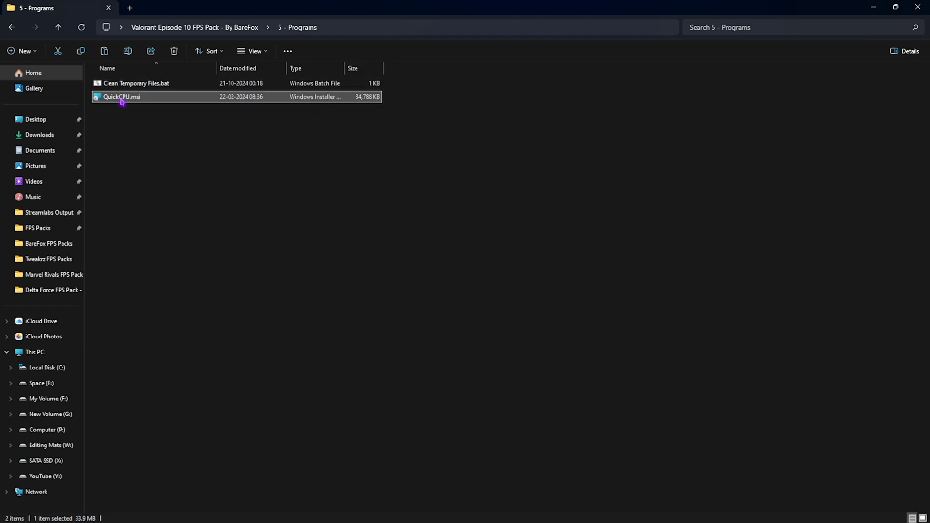
Install and run Quick CPU as administrator, apply Max performance at 100%, then close it
right_click(122, 101)
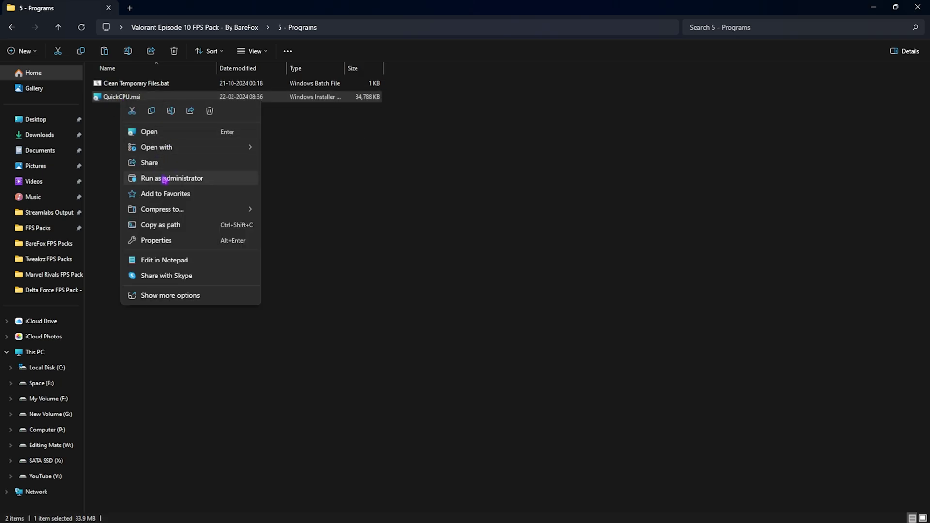
left_click(164, 178)
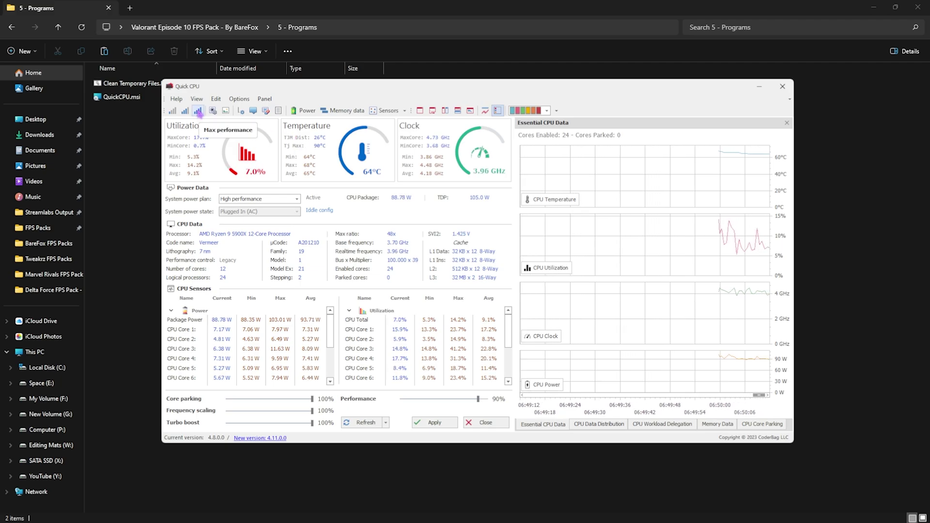
left_click(198, 112)
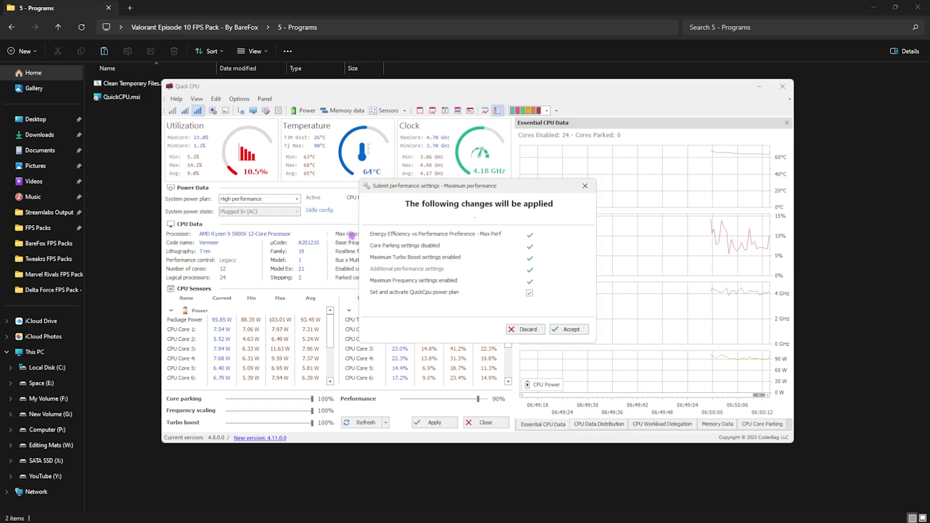
left_click(572, 330)
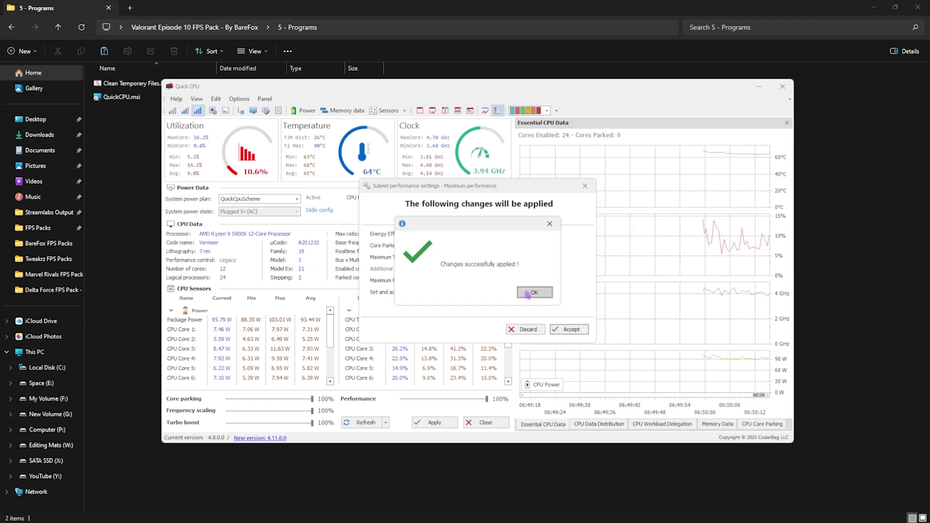
left_click(534, 291)
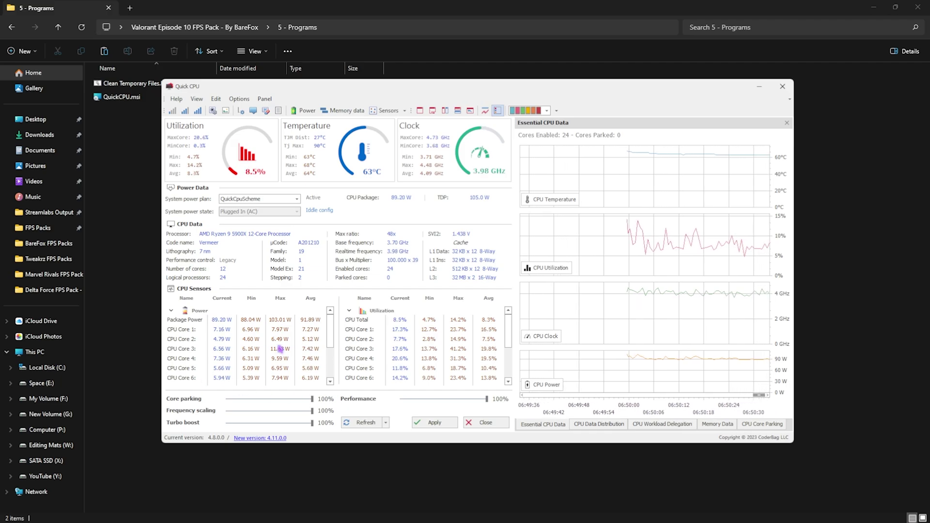
left_click(431, 422)
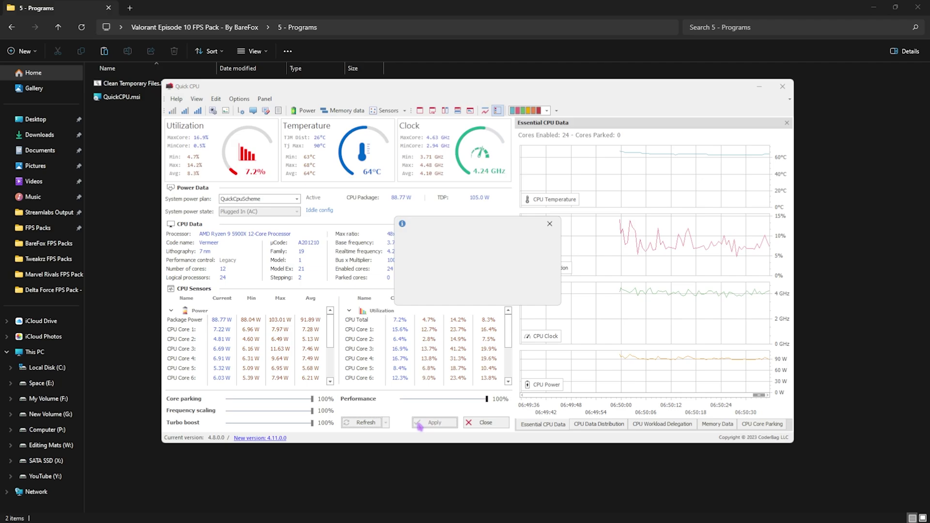
left_click(534, 292)
left_click(782, 86)
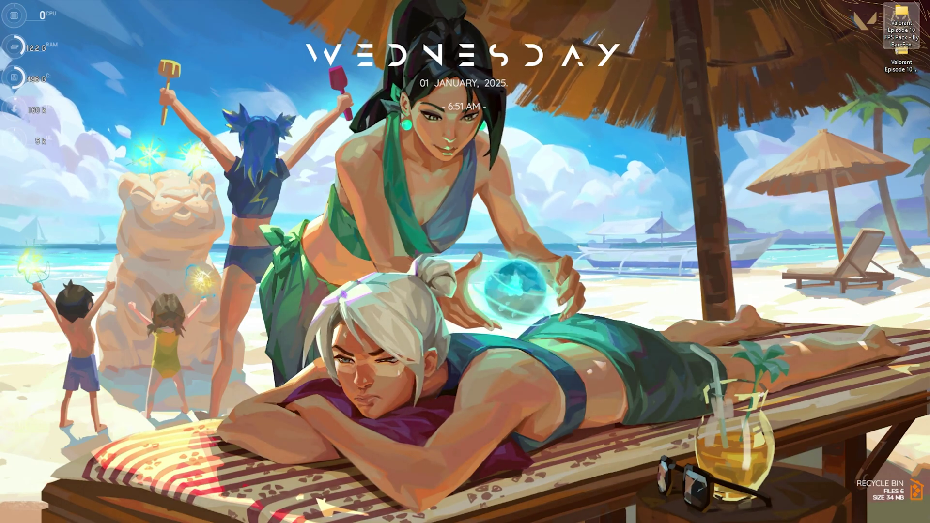
key("ctrl+shift+Escape")
left_click(840, 7)
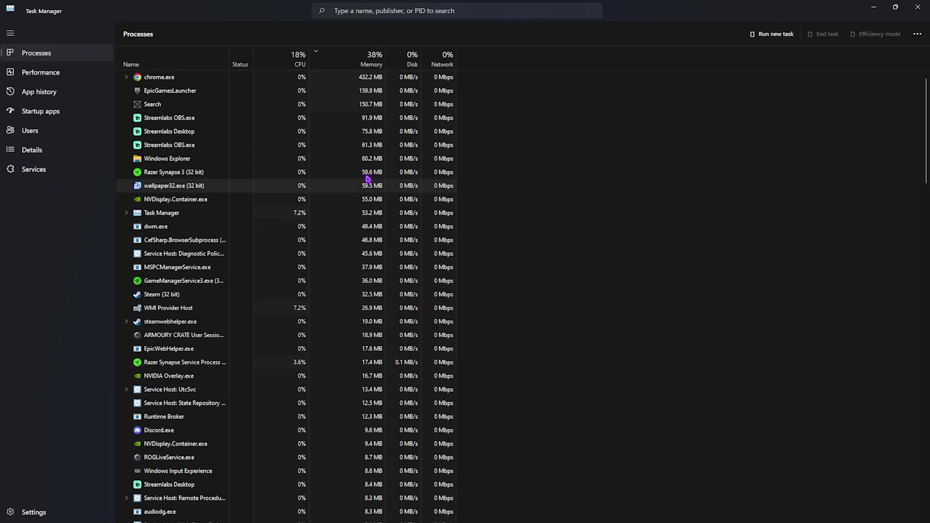
left_click(42, 112)
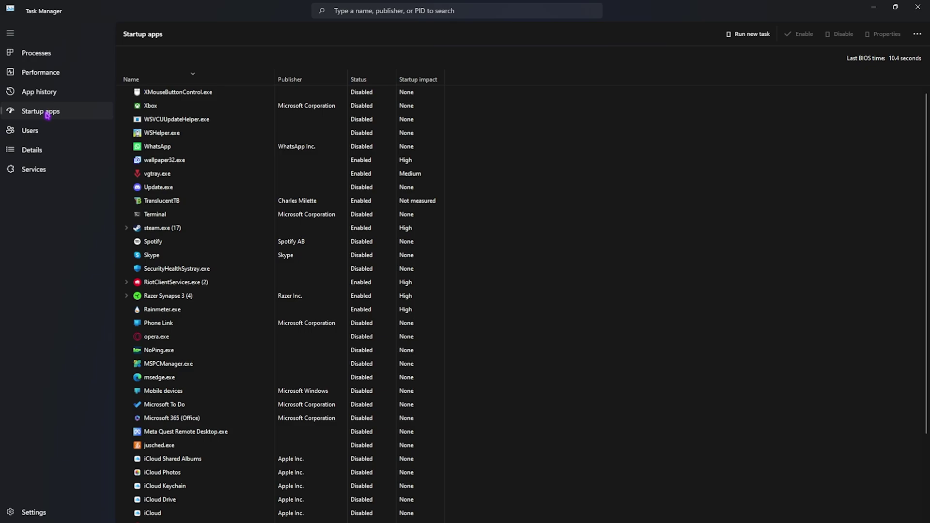
scroll(279, 266, "down", 2)
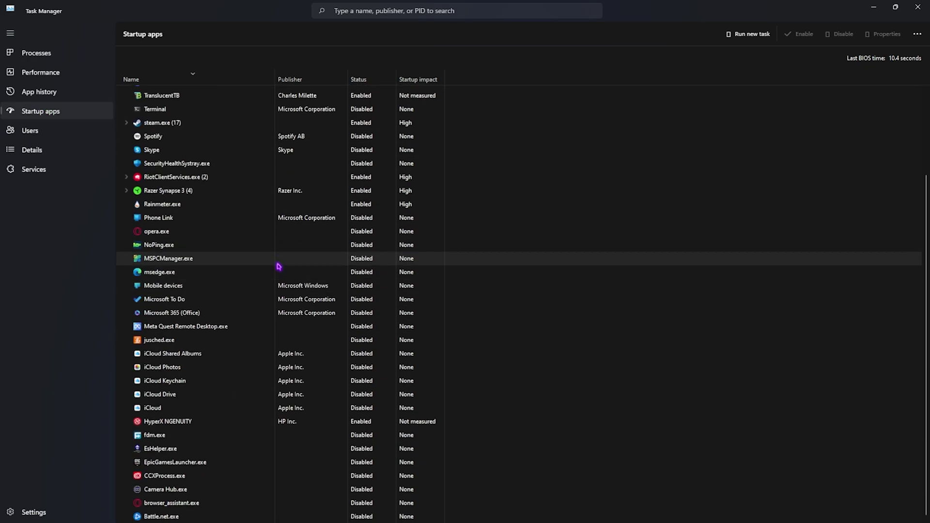
scroll(280, 270, "up", 2)
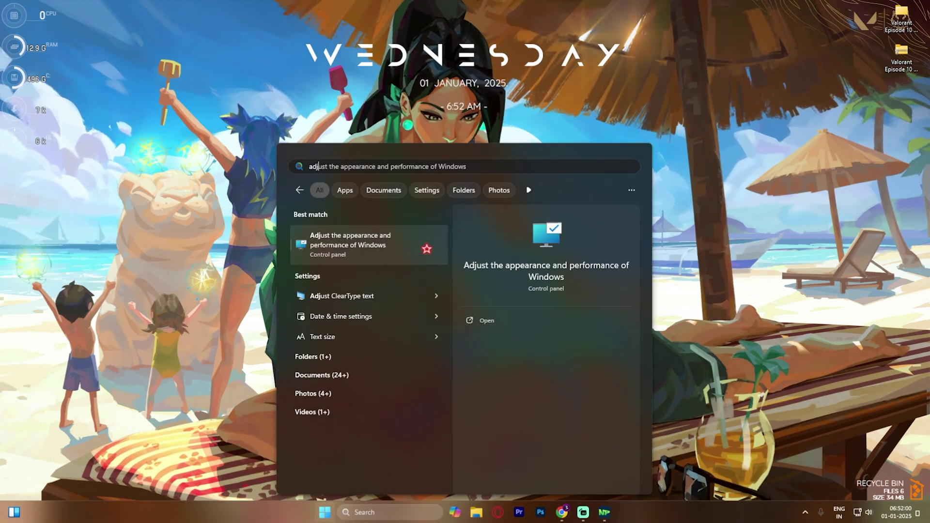
Open Virtual Memory from Performance Options' Advanced tab, selecting C:'s 1361 MB initial size
key("Return")
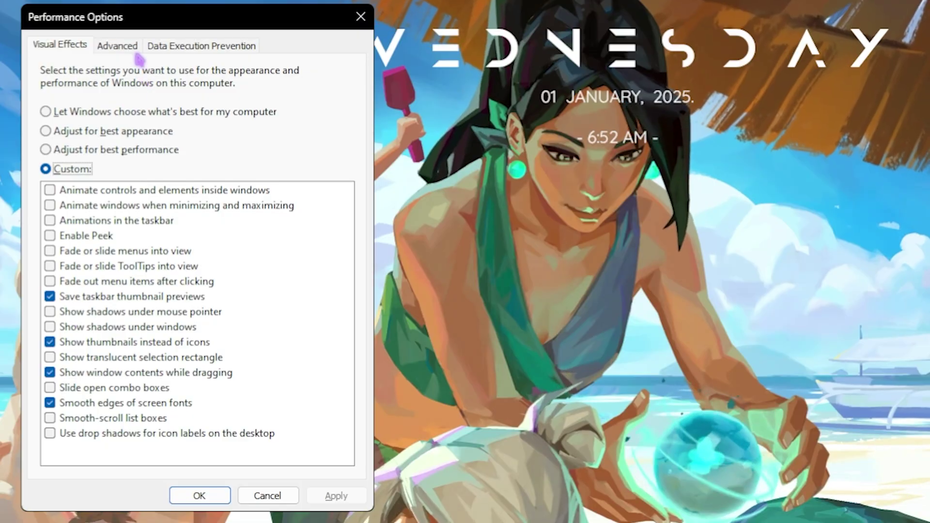
left_click(70, 38)
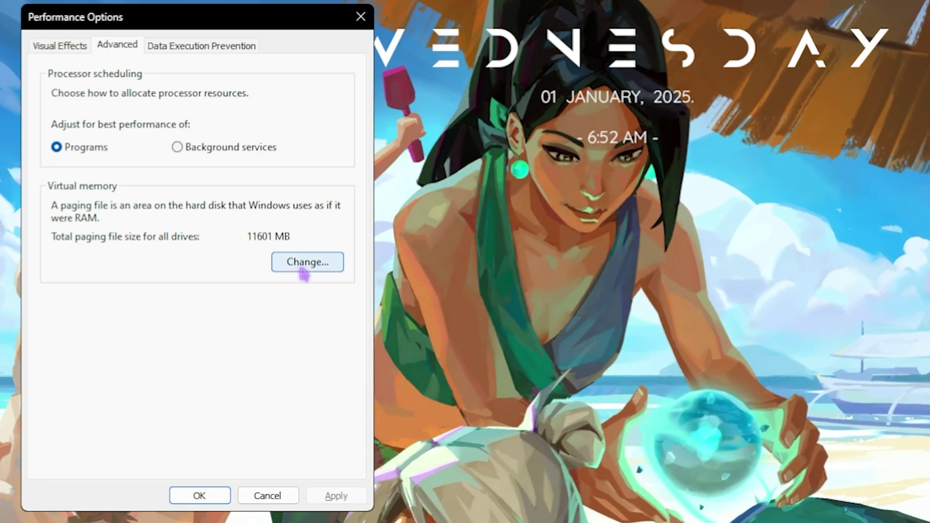
left_click(306, 262)
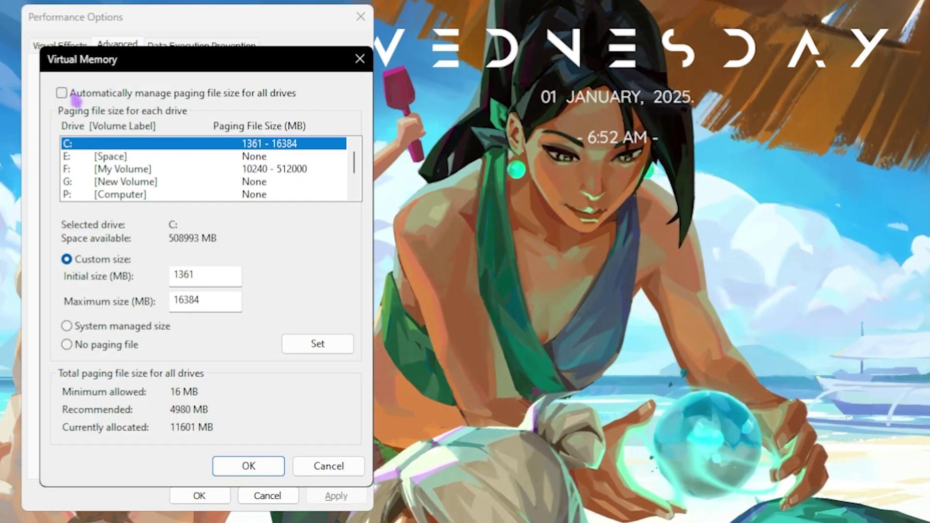
key("Tab")
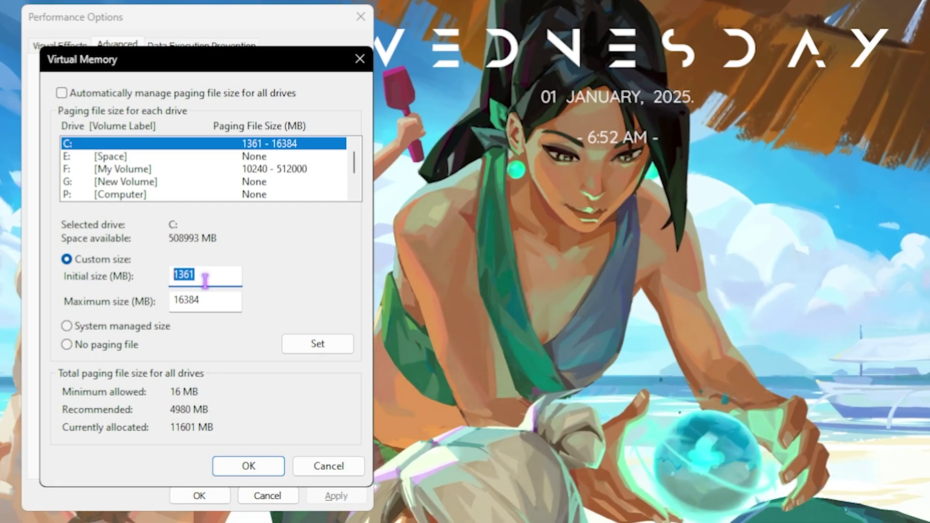
key("super")
In Calculator beside the Virtual Memory dialog, compute 32 × 1024 = 32,768
type("calculator")
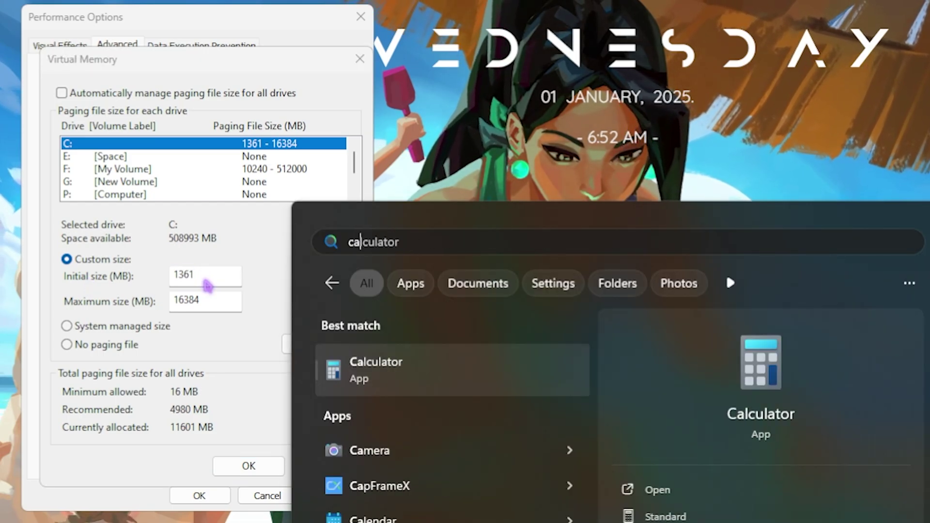
key("Return")
left_click_drag(421, 41, 542, 14)
type("32")
left_click(767, 364)
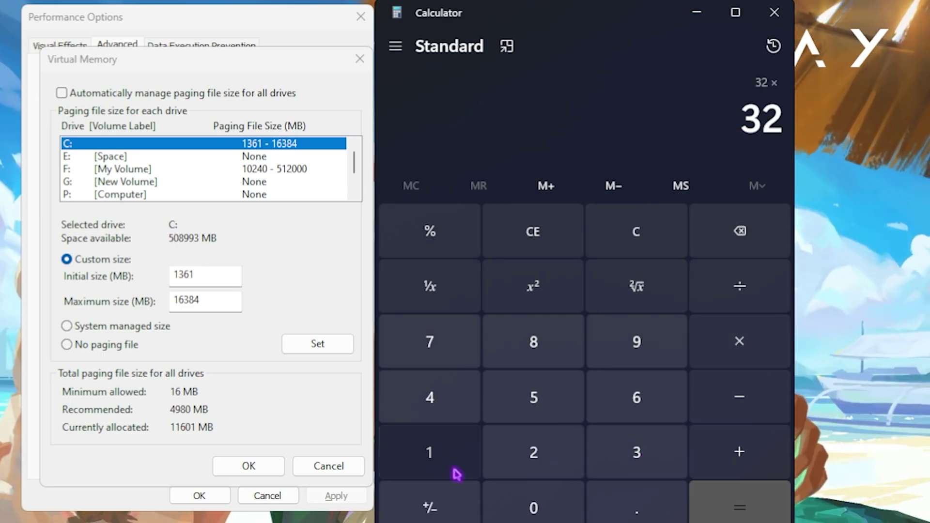
left_click(450, 465)
left_click(534, 506)
left_click(533, 453)
left_click(431, 411)
left_click(724, 514)
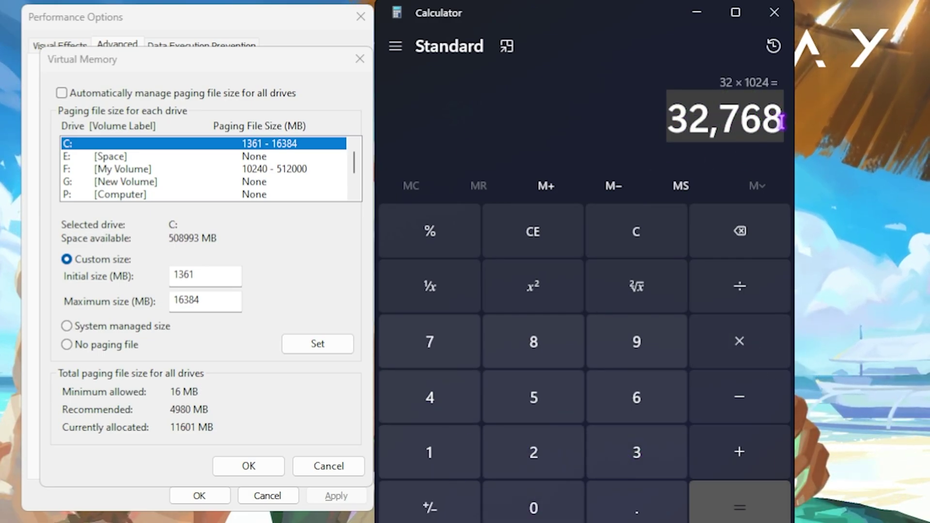
Halve the result to 16,384, then close Calculator and the Virtual Memory dialog
left_click(740, 287)
type("2")
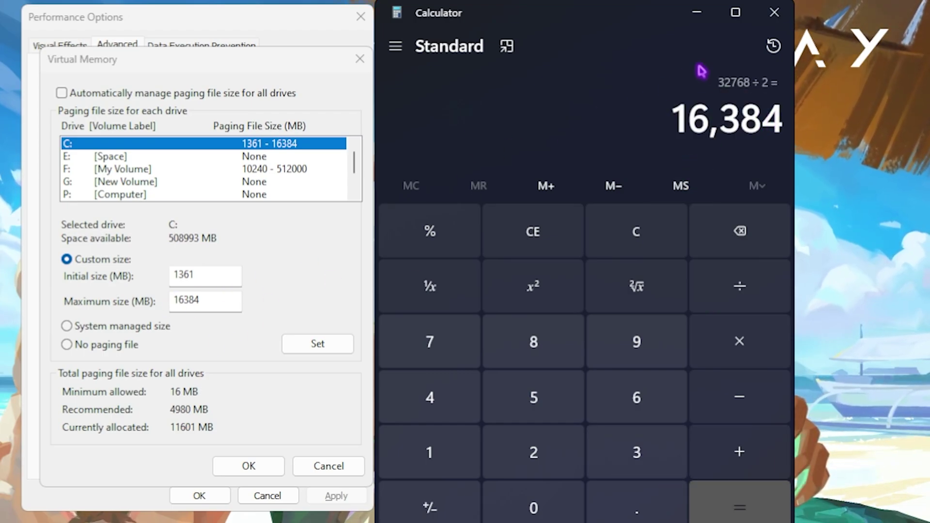
left_click(775, 12)
left_click(252, 465)
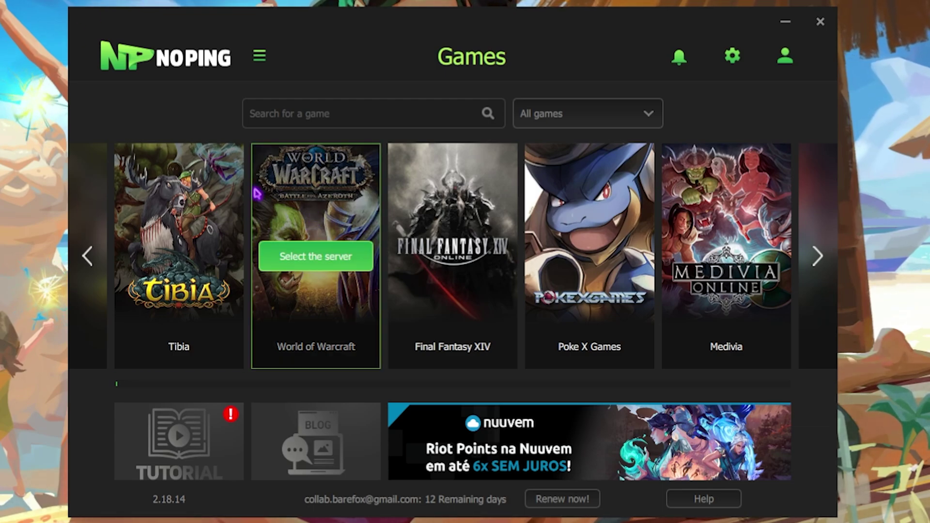
Search 'Valor' and optimize Valorant through the Mumbai 02 server at 5ms ping
left_click(332, 112)
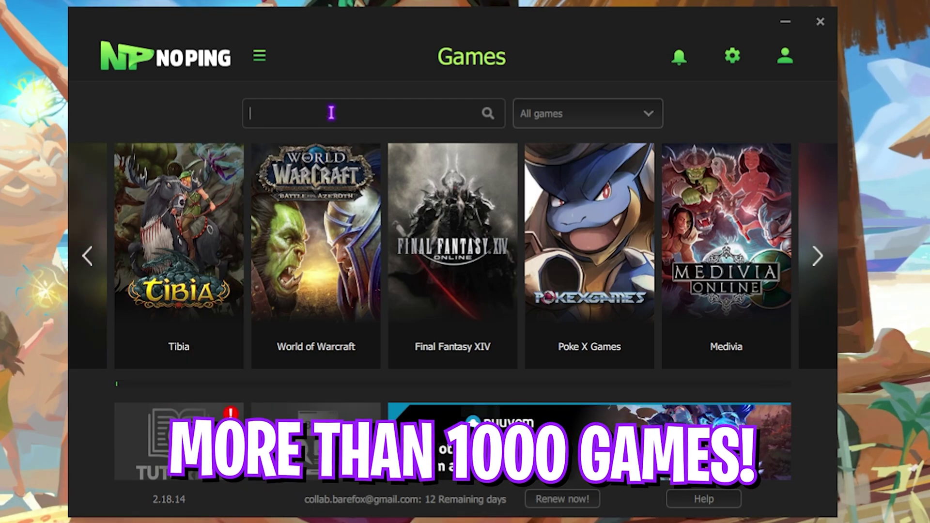
type("Valor")
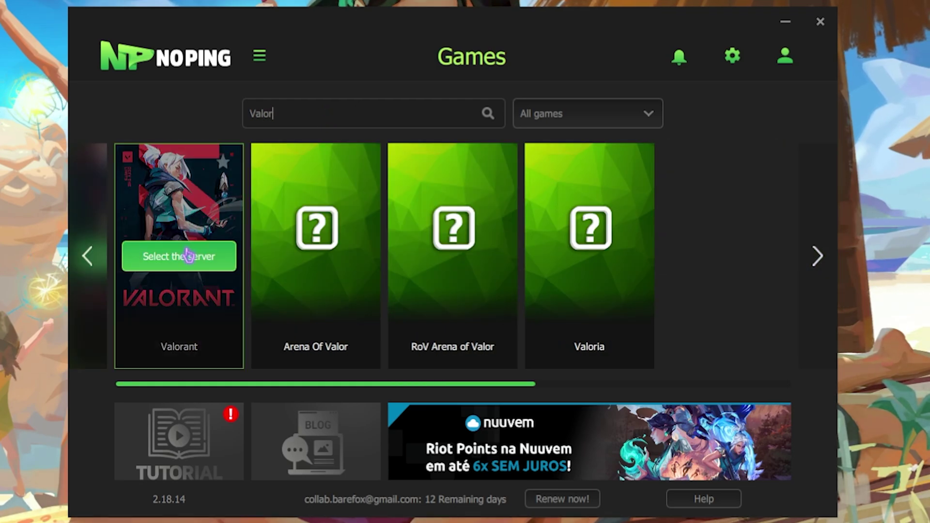
left_click(187, 261)
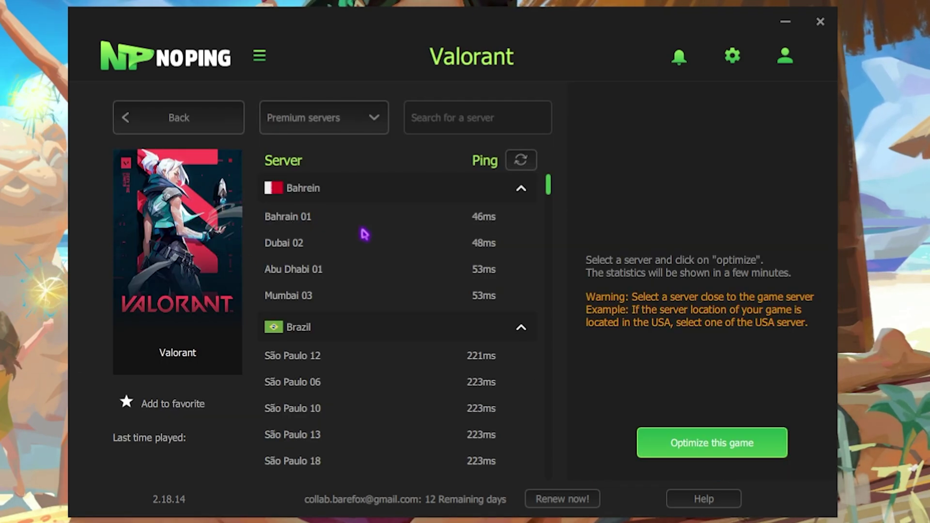
scroll(364, 234, "down", 3)
scroll(364, 234, "down", 15)
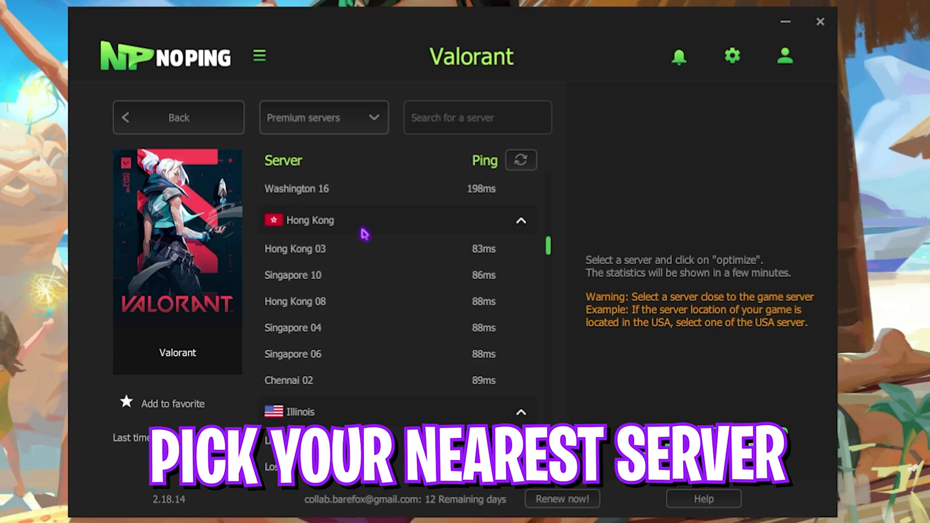
scroll(365, 235, "down", 15)
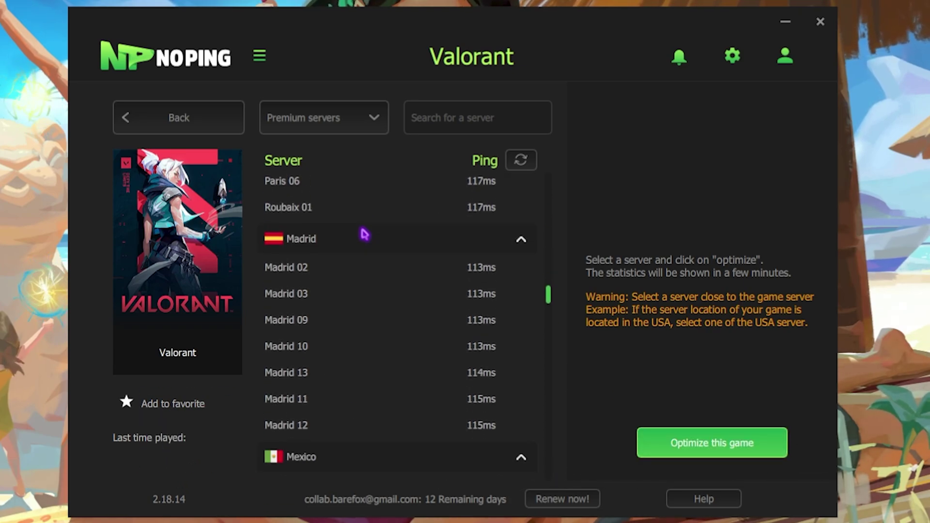
scroll(364, 235, "down", 10)
scroll(363, 232, "up", 2)
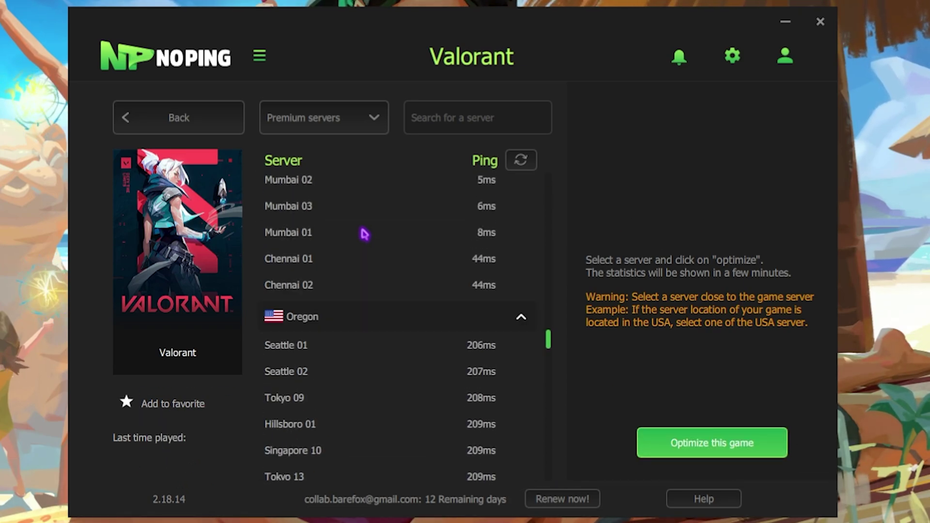
scroll(393, 215, "up", 2)
left_click(321, 280)
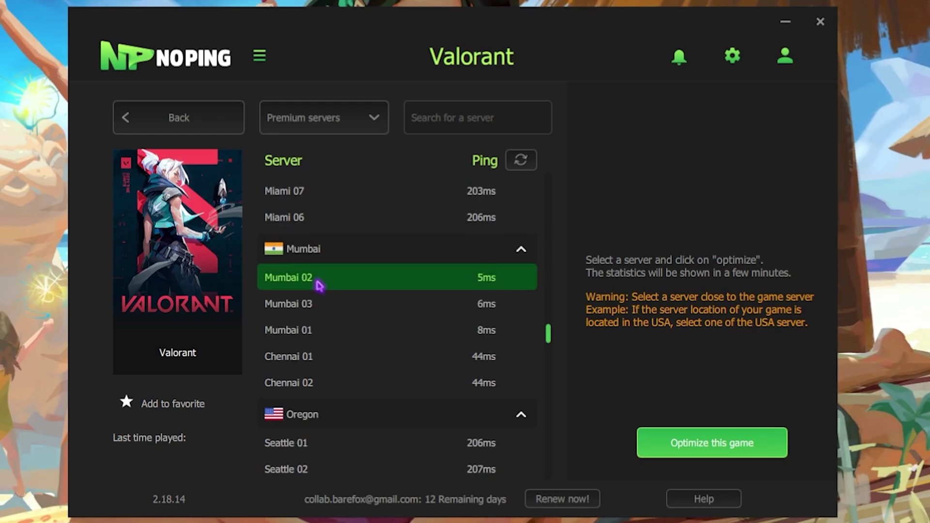
left_click(630, 438)
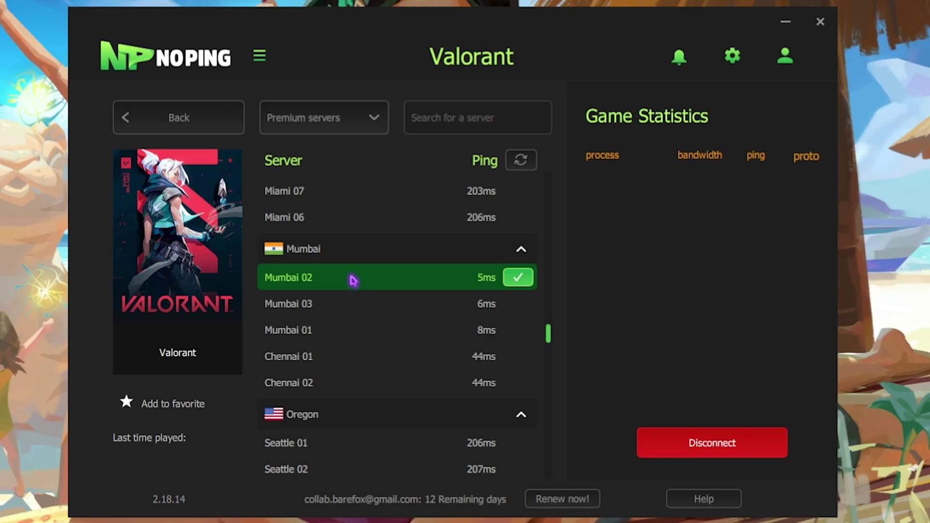
Turn on Turbo Games in NoPing's settings and run Boost Fps
left_click(220, 105)
left_click(732, 56)
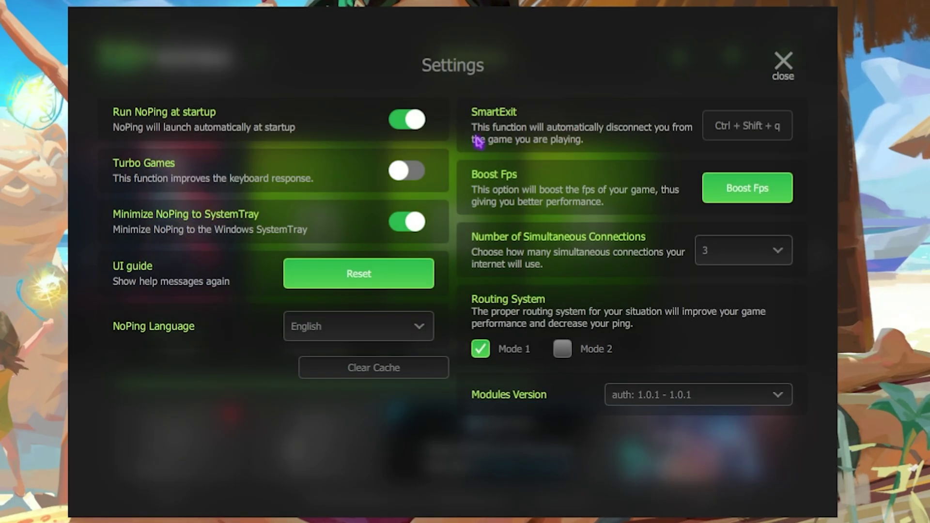
left_click(401, 172)
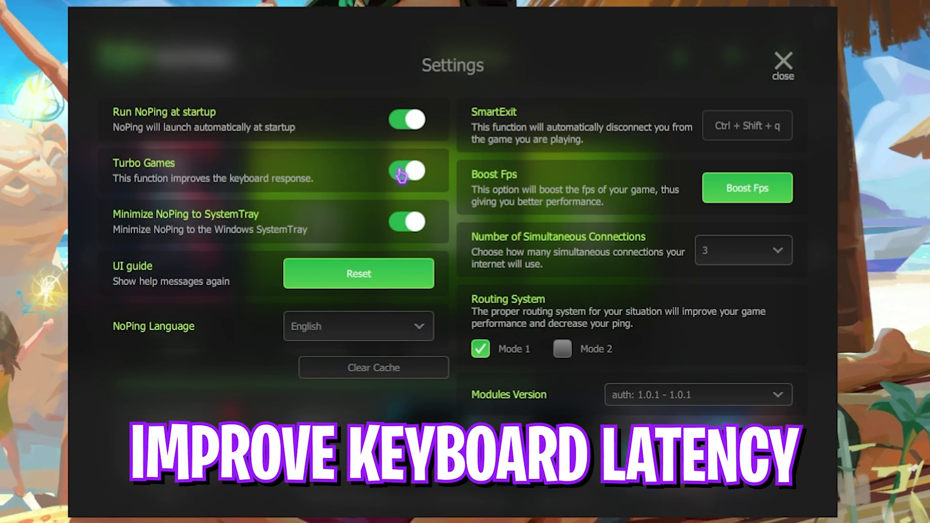
left_click(737, 196)
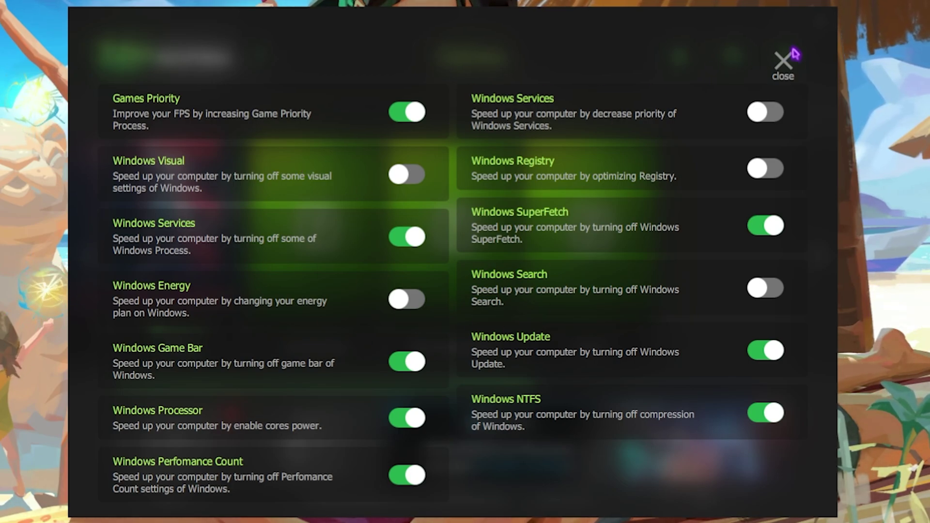
left_click(784, 62)
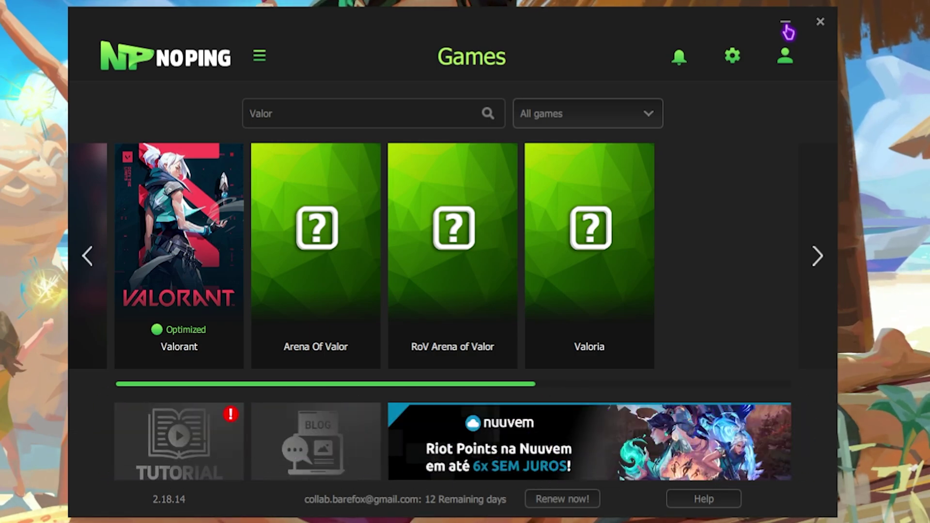
Minimize NoPing and open Valorant's VIDEO settings from the in-game Esc menu
left_click(786, 30)
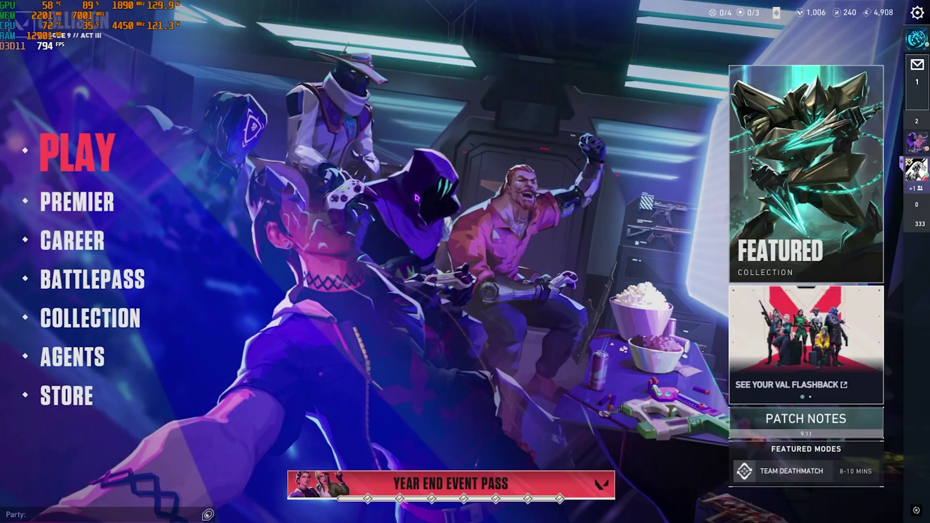
key("Escape")
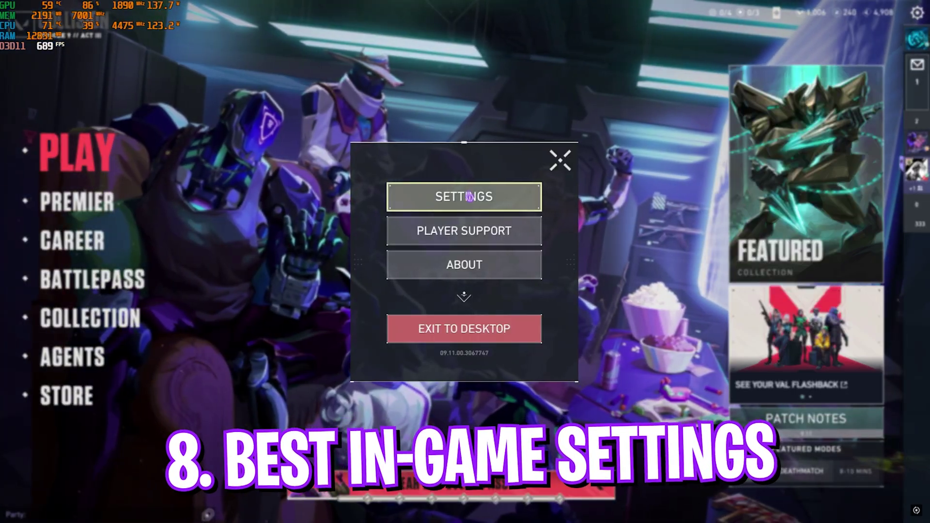
left_click(469, 196)
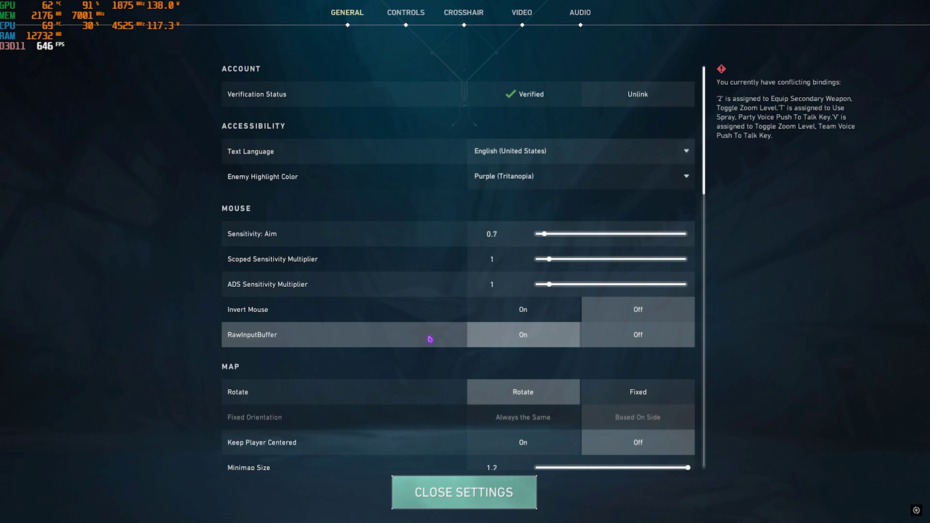
left_click(527, 17)
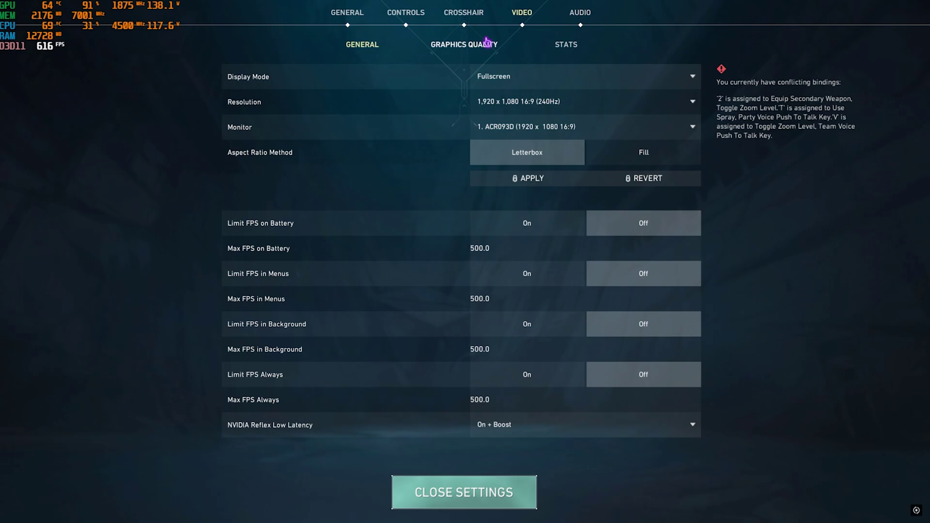
Set Material, Texture, Detail and UI quality to Low and turn Vignette off
left_click(461, 44)
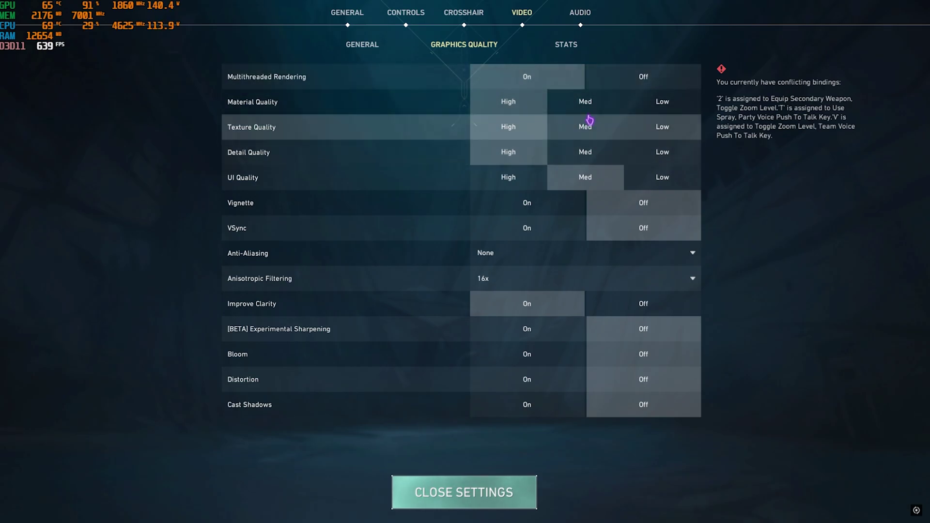
left_click(638, 108)
left_click(640, 129)
left_click(640, 150)
left_click(648, 175)
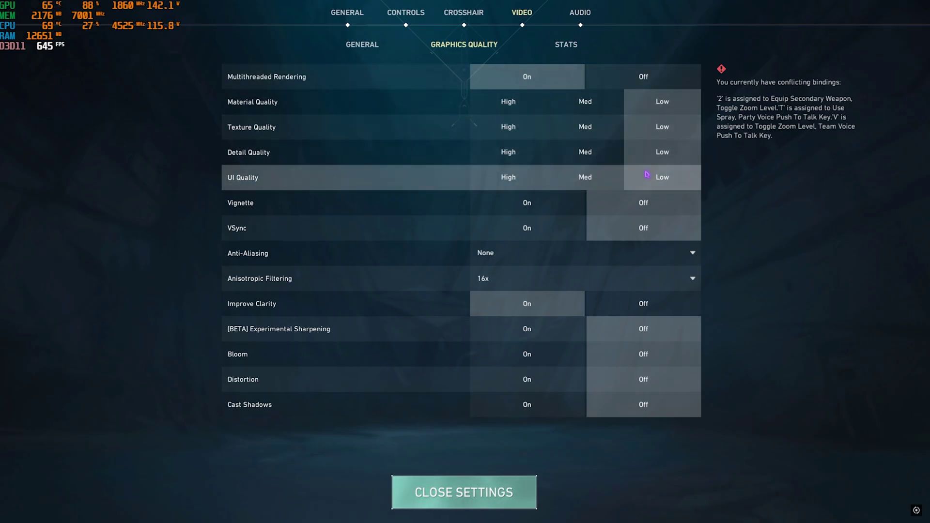
left_click(533, 206)
left_click(643, 205)
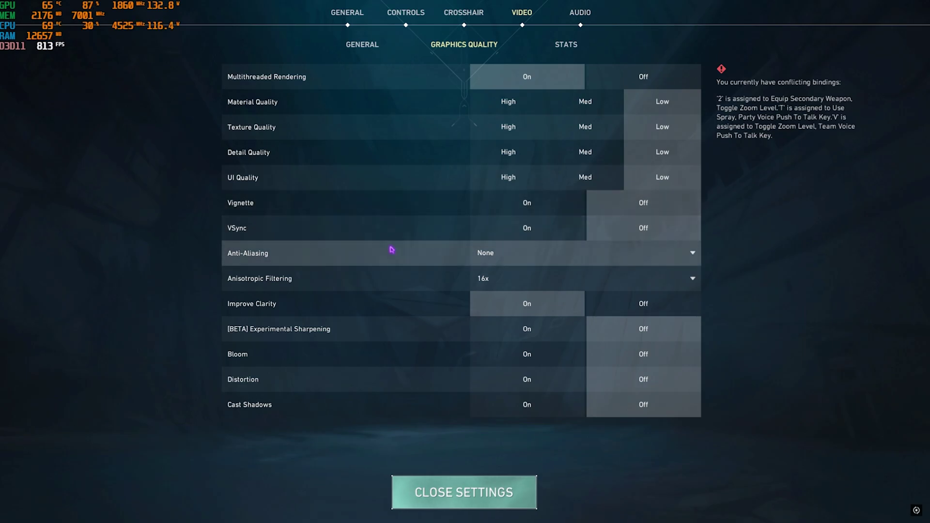
Keep Anti-Aliasing at None and set Anisotropic Filtering to 2x, leaving Improve Clarity on
left_click(546, 257)
left_click(548, 258)
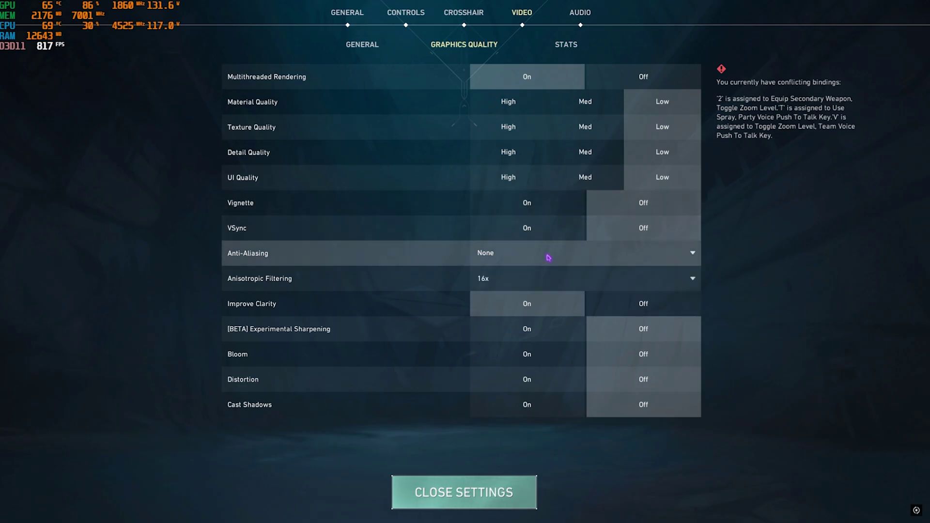
left_click(536, 278)
left_click(487, 306)
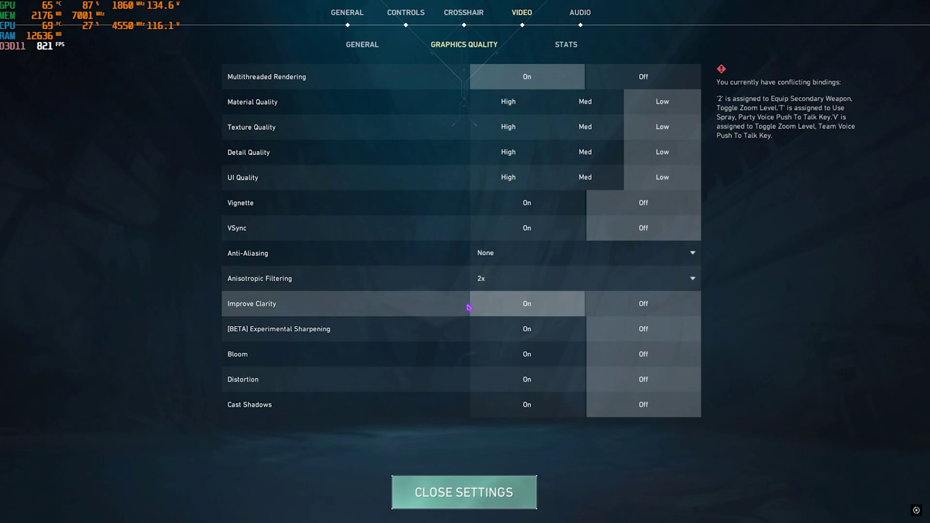
left_click(620, 308)
left_click(568, 306)
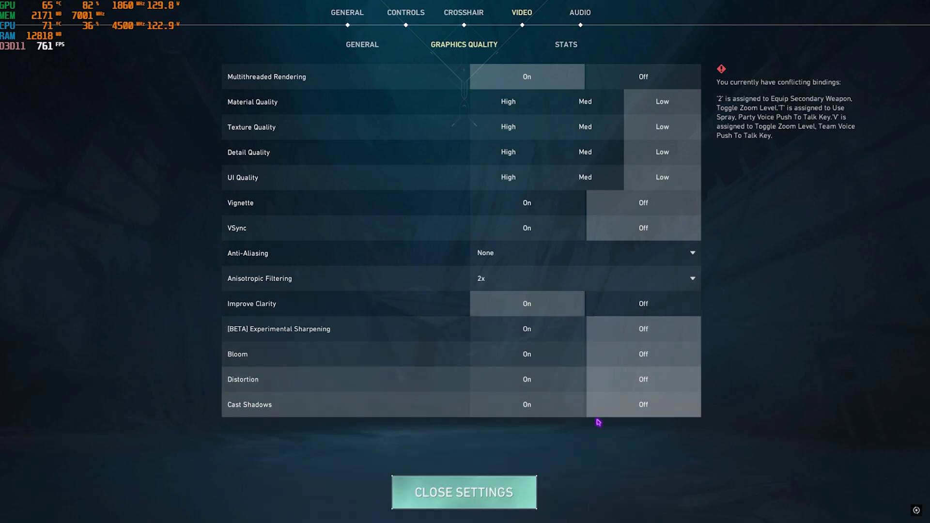
Close settings, start the match and walk through the pink alley into B Alley
key("Escape")
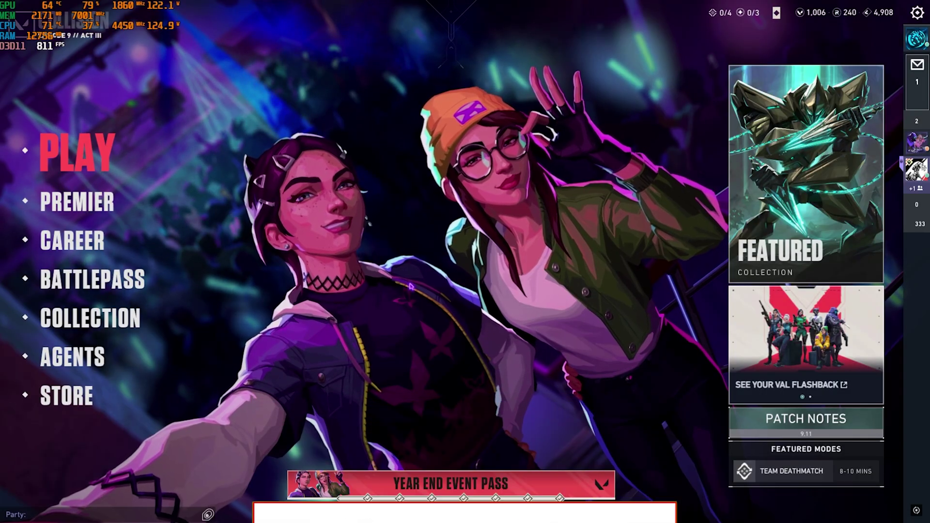
left_click(103, 158)
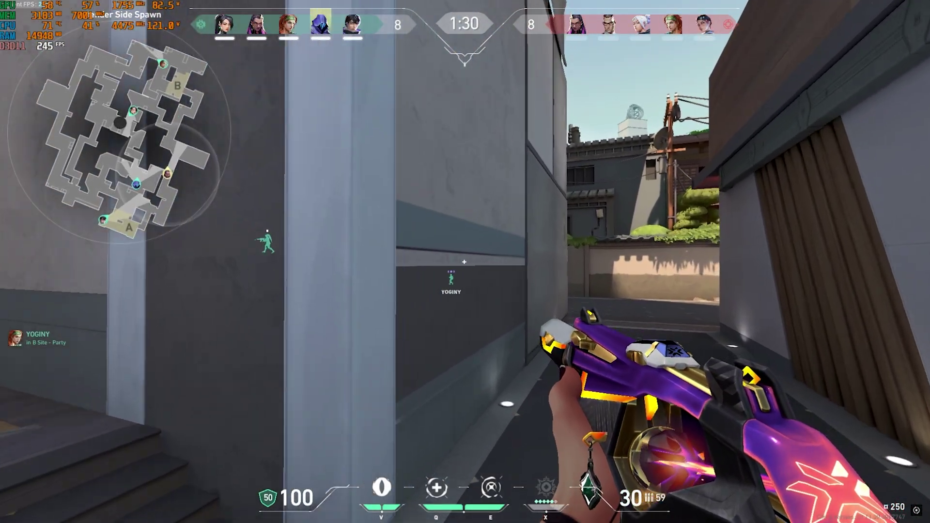
key("3")
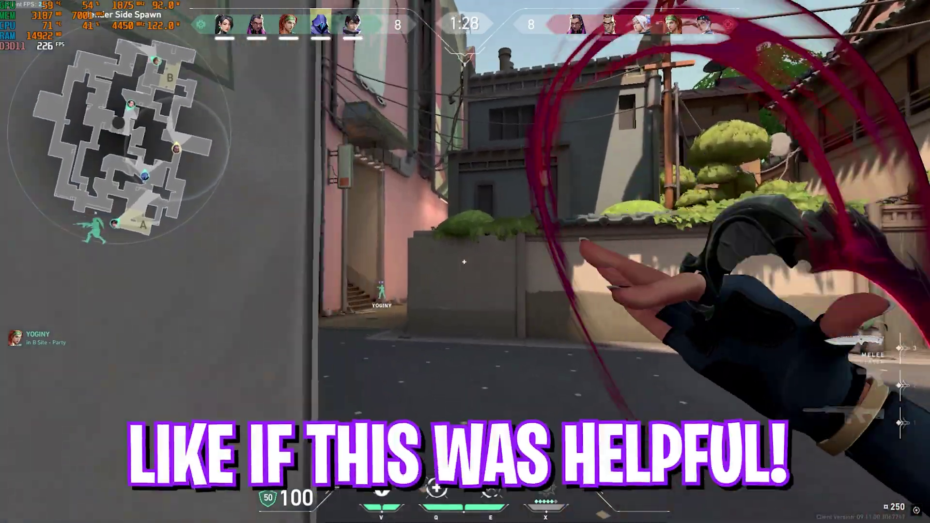
key("w")
key("z")
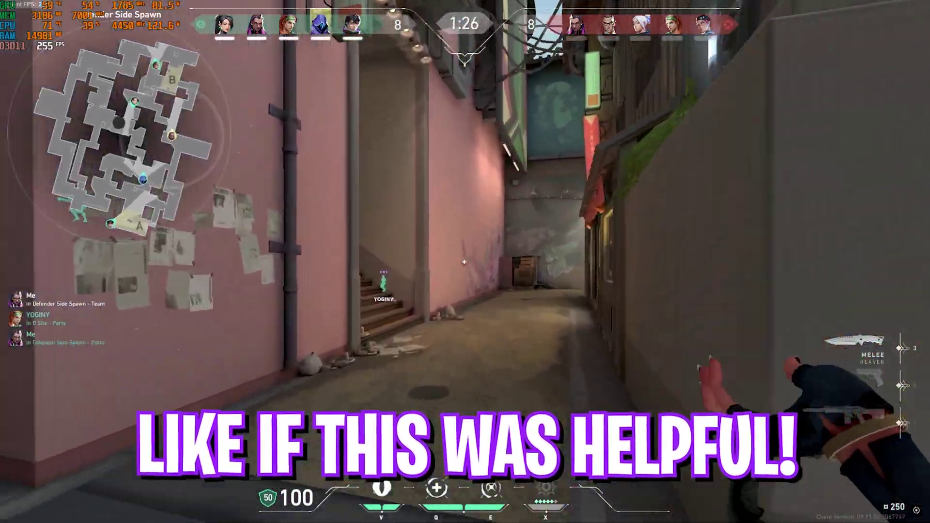
key("w")
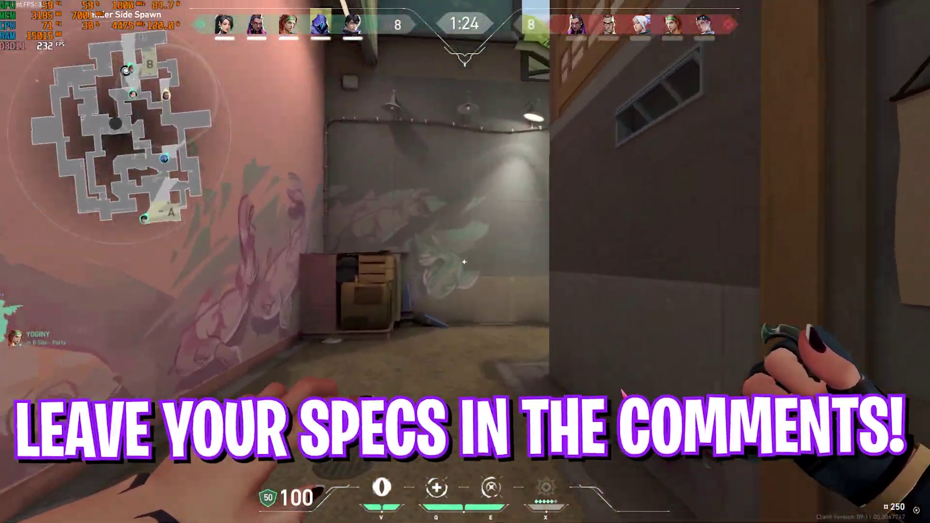
key("w")
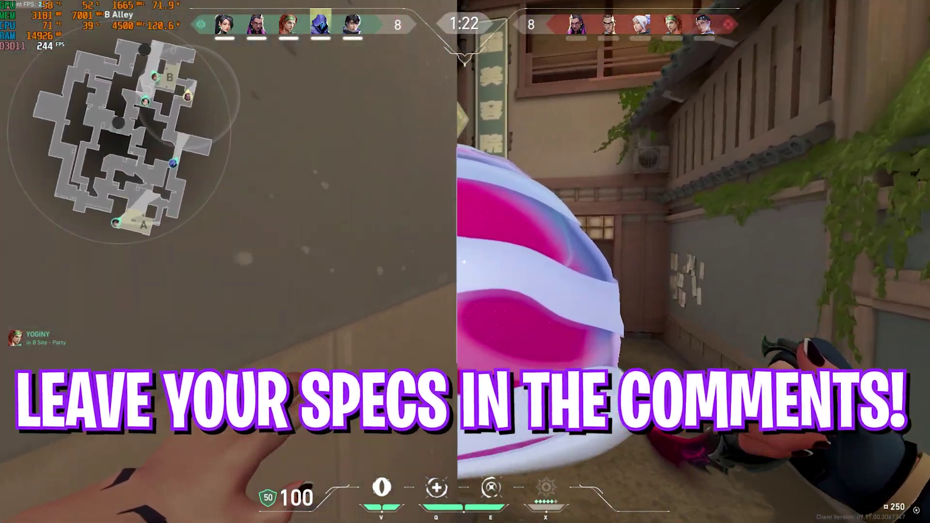
key("w")
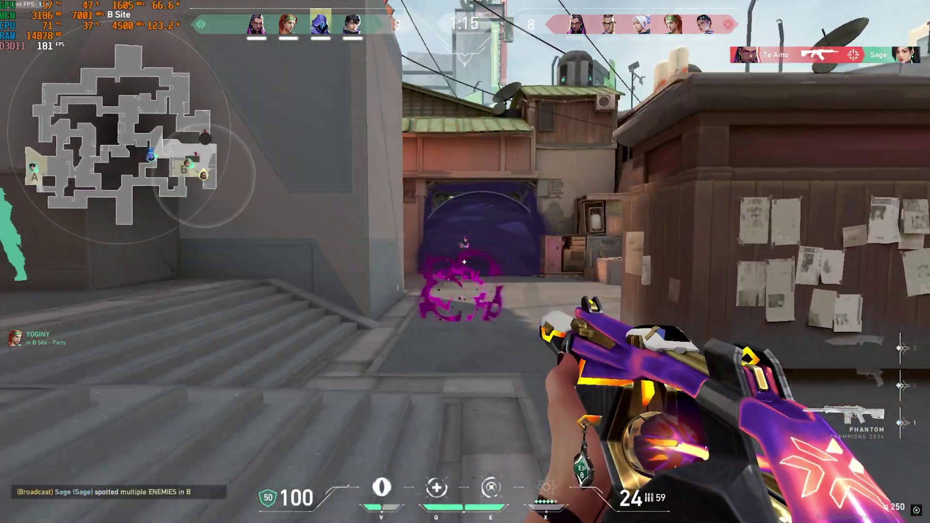
Fight the enemy using rifle fire, the Empress ultimate and healing, then reload
left_click(464, 262)
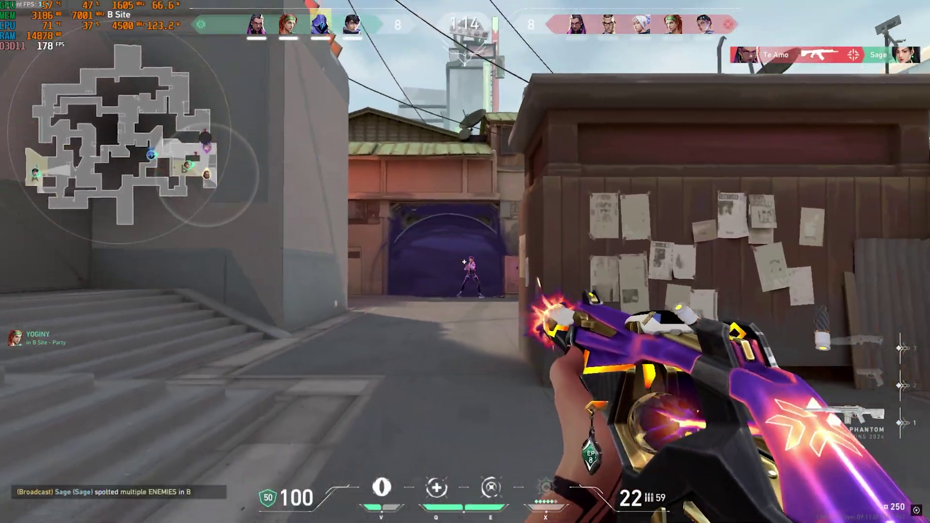
left_click(464, 261)
key("x")
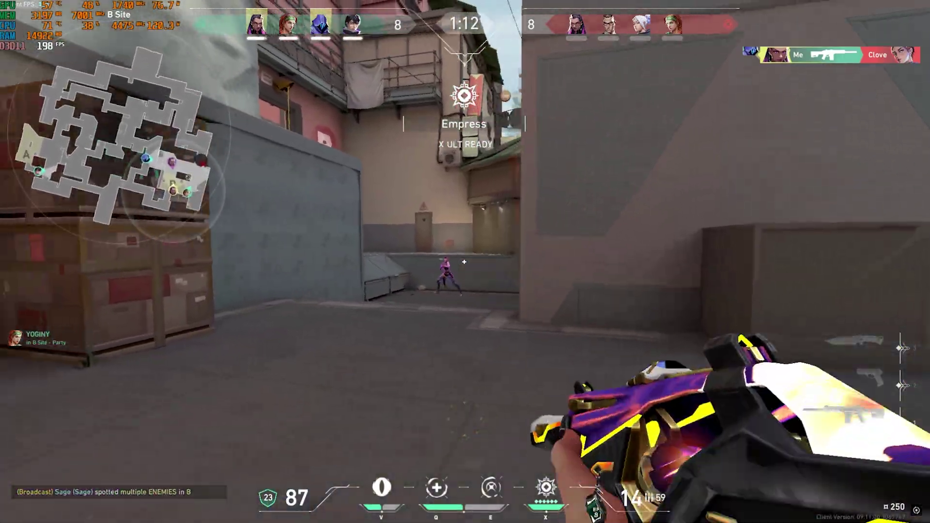
left_click(464, 261)
left_click(464, 261)
key("q")
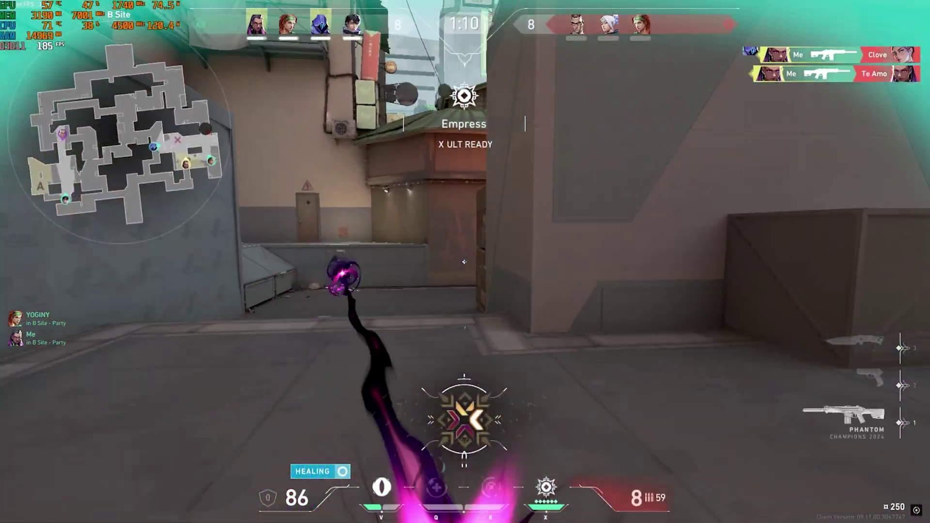
key("r")
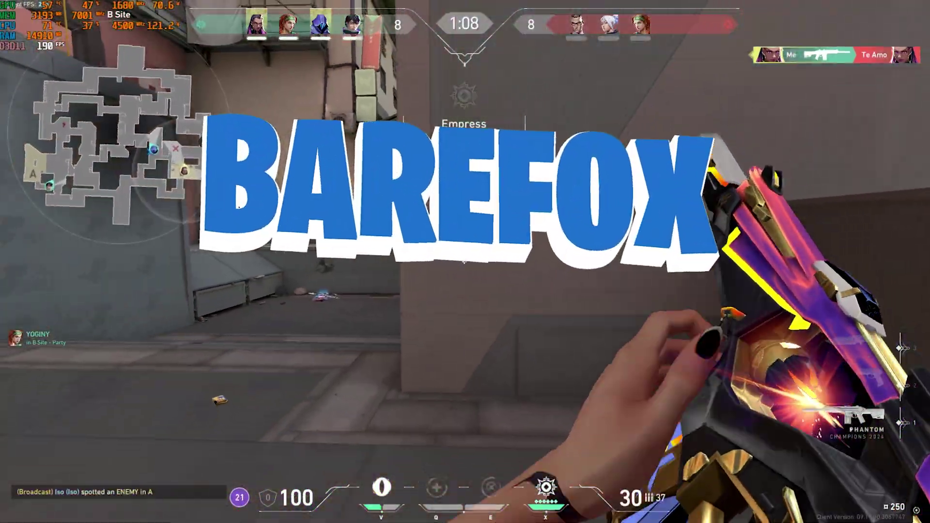